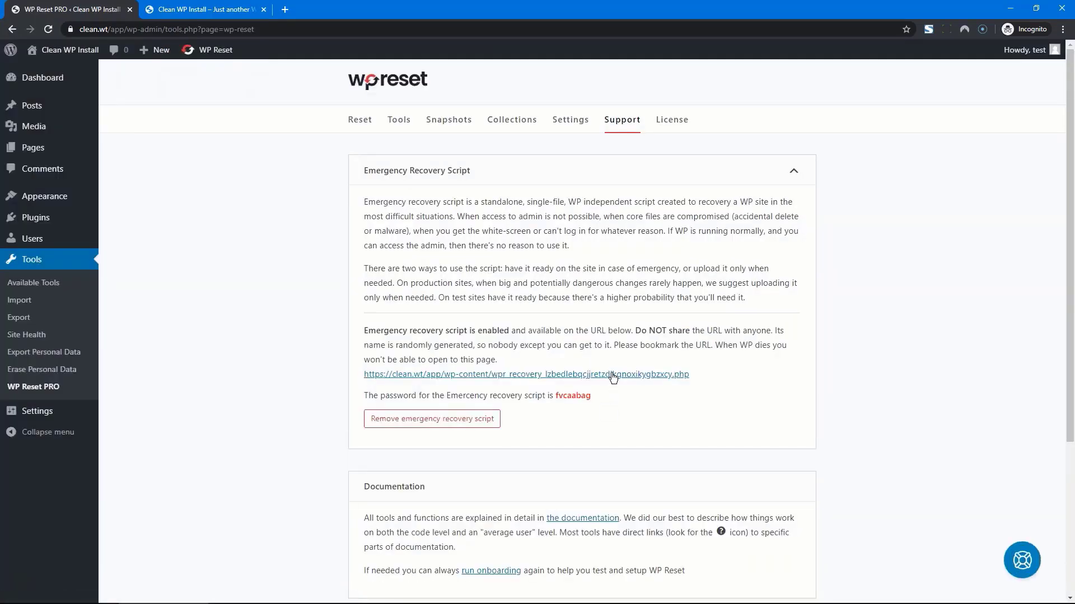
# Step: Copy the emergency recovery script's URL and its password for later use
pyautogui.rightClick(613, 378)
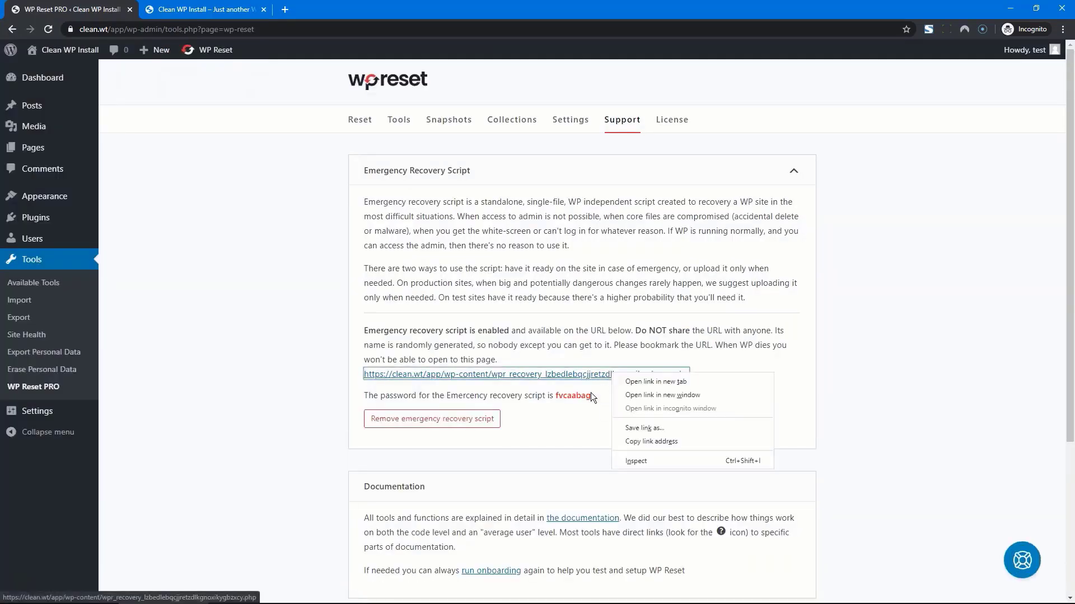
pyautogui.click(659, 439)
pyautogui.doubleClick(579, 395)
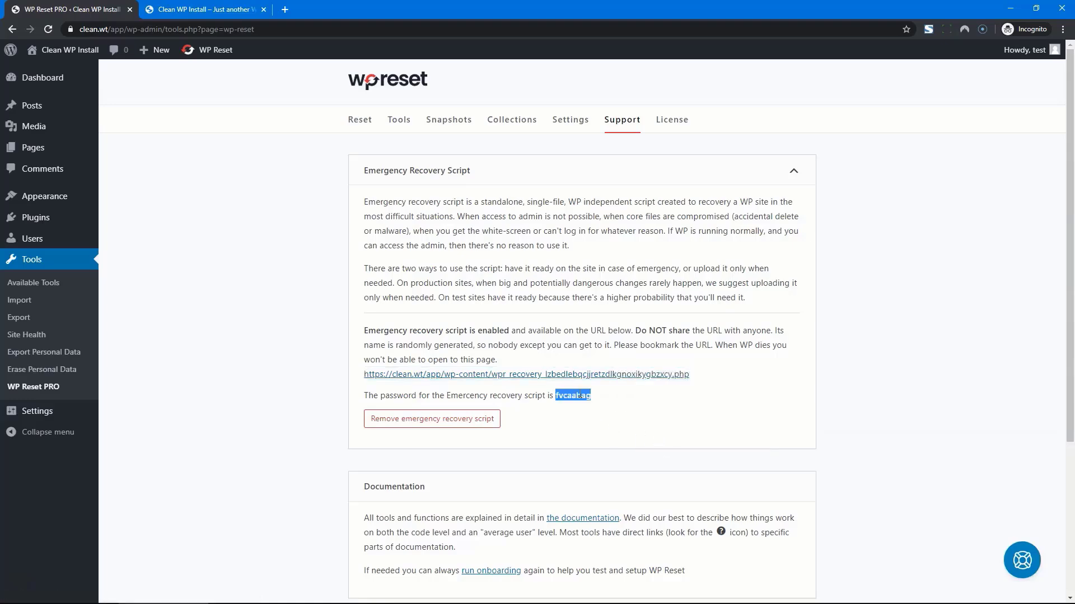
pyautogui.click(654, 429)
# Step: Delete 22 class files from the site's wp-includes folder
pyautogui.moveTo(395, 587)
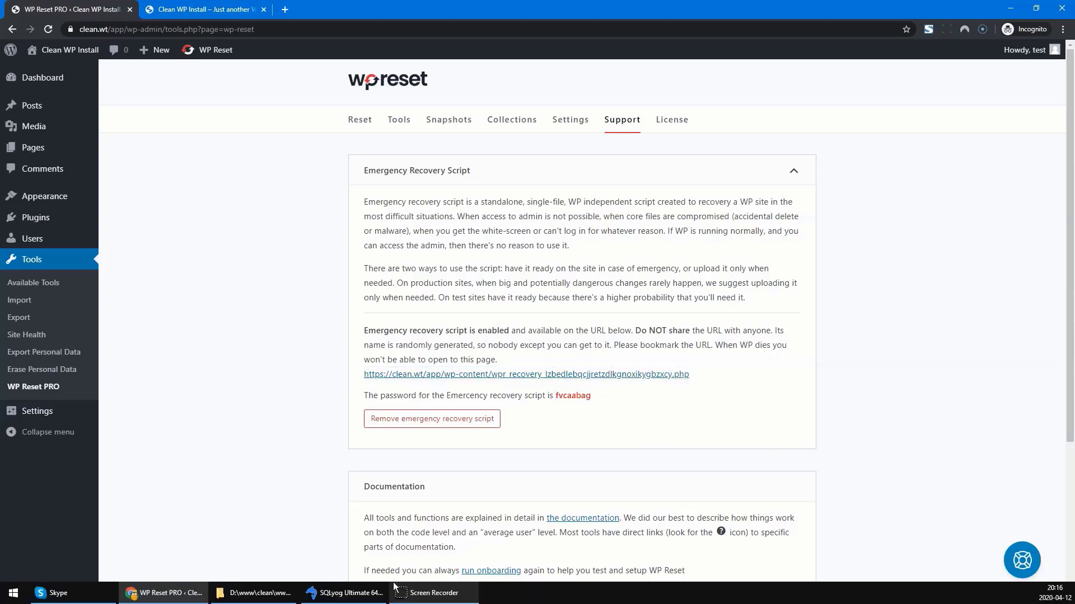
pyautogui.click(269, 594)
pyautogui.moveTo(636, 510); pyautogui.dragTo(595, 364)
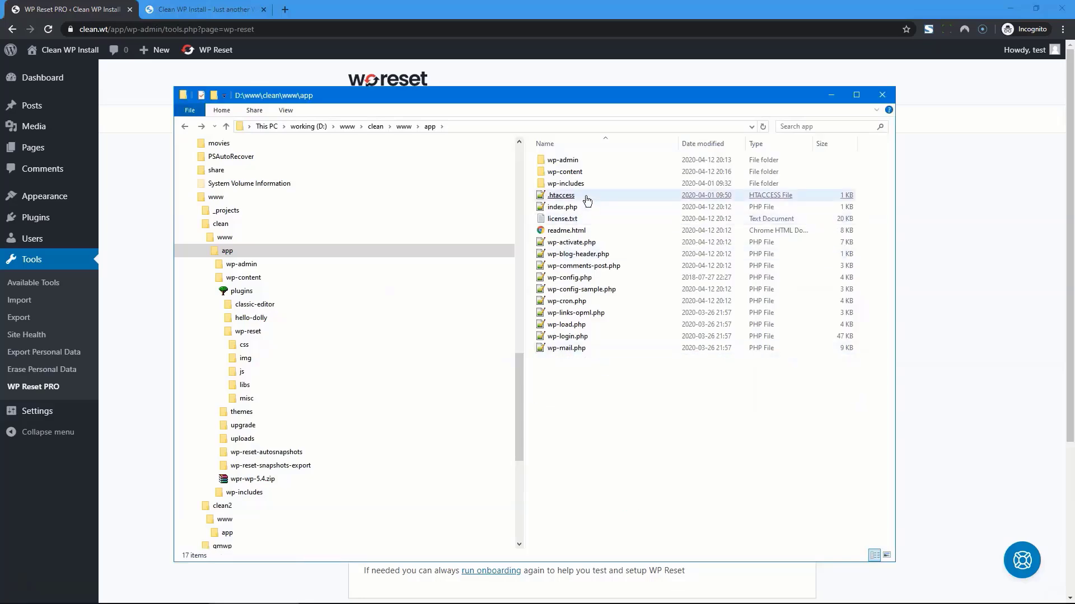
pyautogui.doubleClick(585, 183)
pyautogui.scroll(-14, 634, 281)
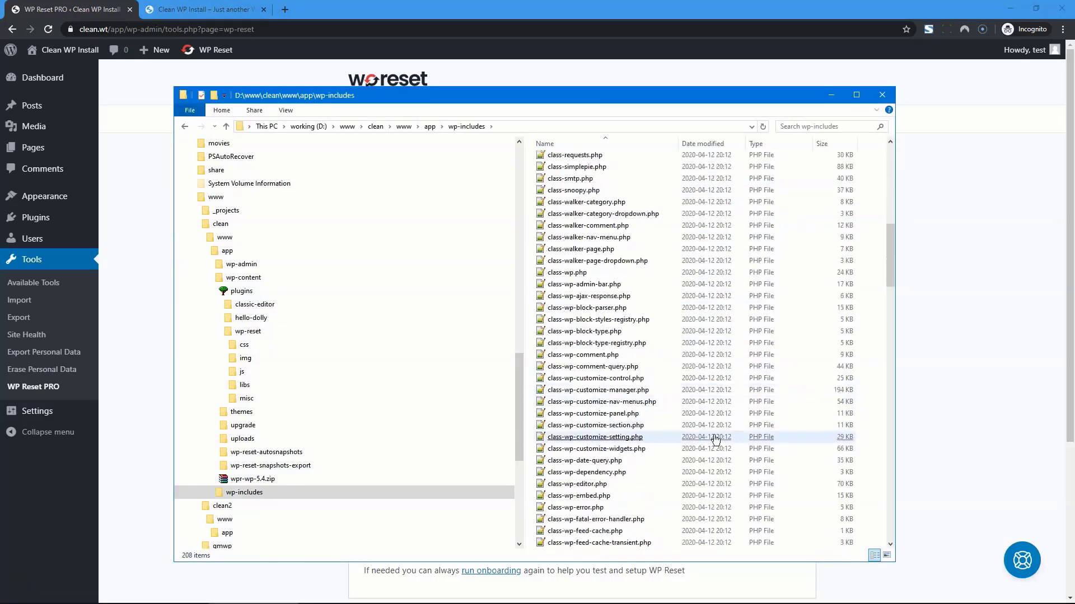
pyautogui.moveTo(824, 273); pyautogui.dragTo(623, 520)
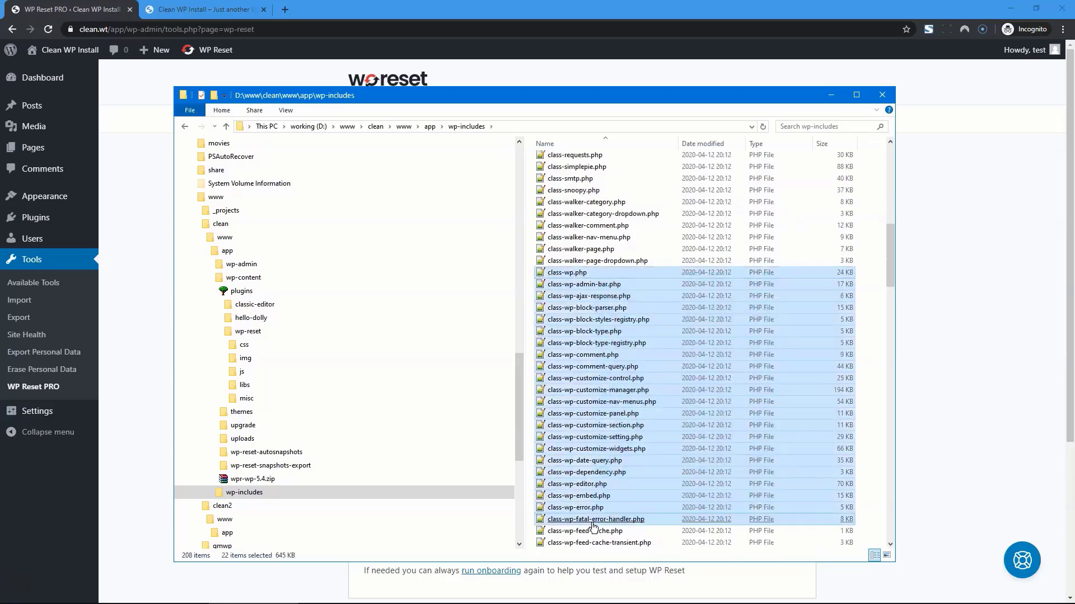
pyautogui.press('Delete')
# Step: Delete the 15 wp-includes files from locale.php through nav-menu.php
pyautogui.scroll(-20, 683, 425)
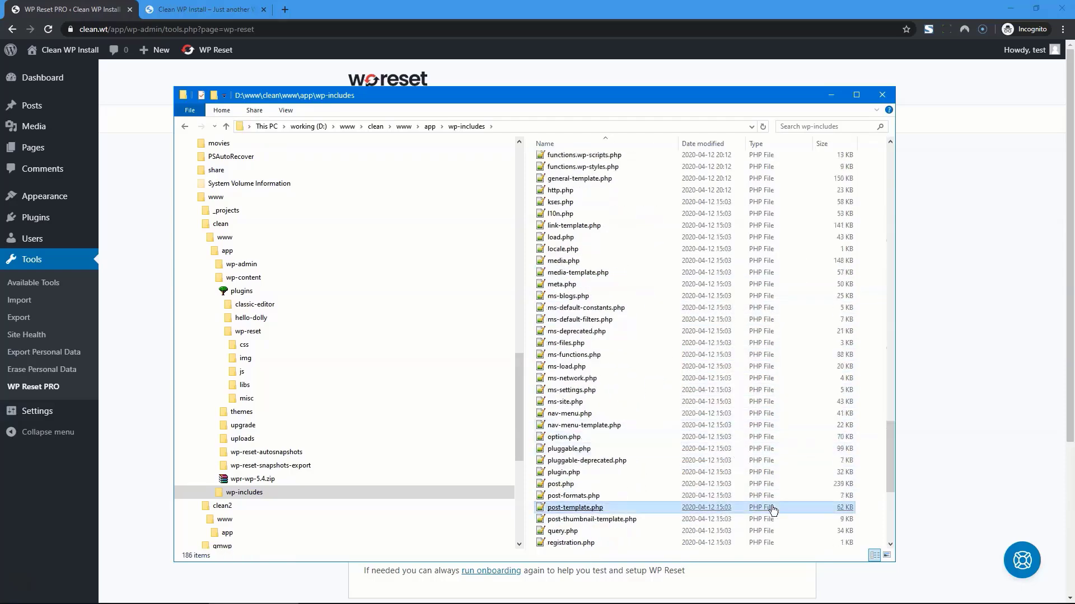
pyautogui.moveTo(771, 507); pyautogui.dragTo(698, 342)
pyautogui.click(669, 418)
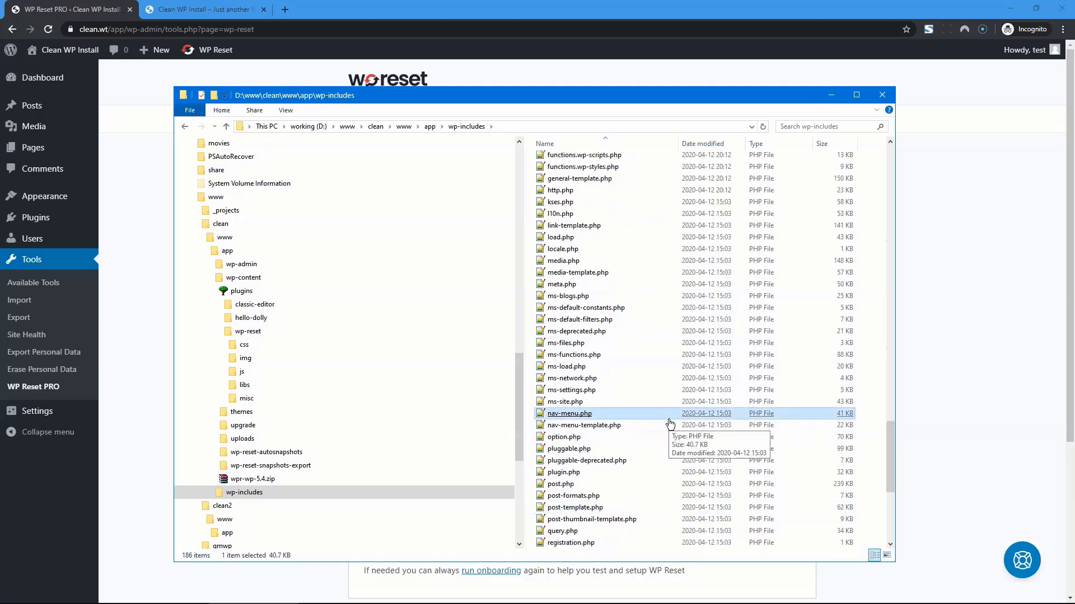
pyautogui.hotkey('shift', 'Up')
pyautogui.hotkey('shift', 'Up')
pyautogui.hotkey('shift', 'Up')
pyautogui.hotkey('shift', 'Up')
pyautogui.hotkey('shift', 'Up')
pyautogui.hotkey('shift', 'Up')
pyautogui.hotkey('shift', 'Up')
pyautogui.hotkey('shift', 'Up')
pyautogui.hotkey('shift', 'Up')
pyautogui.hotkey('shift', 'Up')
pyautogui.hotkey('shift', 'Up')
pyautogui.hotkey('shift', 'Up')
pyautogui.hotkey('shift', 'Up')
pyautogui.hotkey('shift', 'Up')
pyautogui.press('Delete')
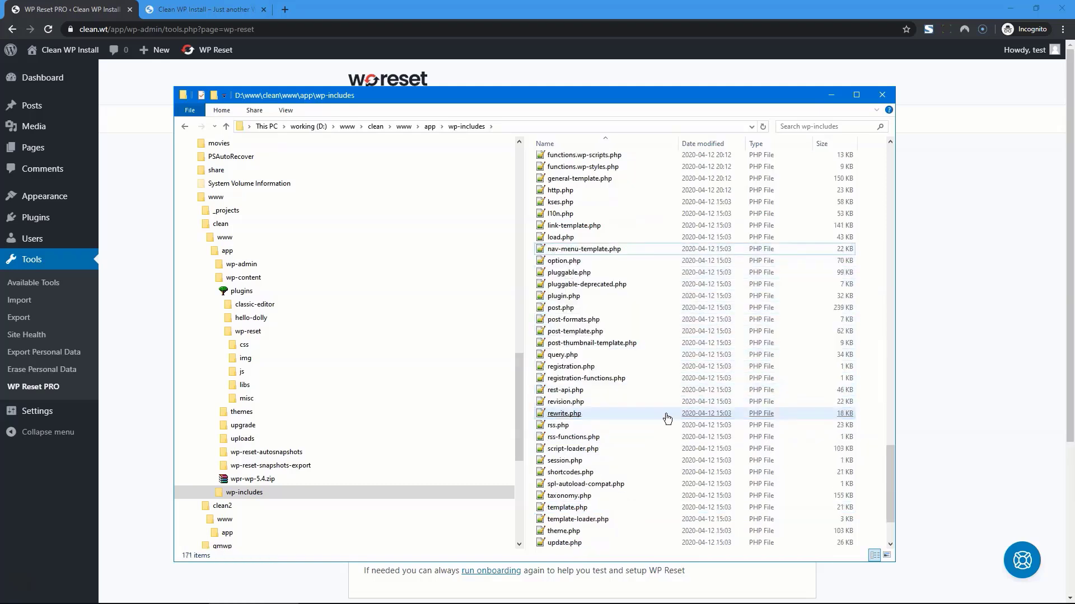
# Step: Create an empty bad-file.php in wp-includes, accepting the extension change
pyautogui.rightClick(669, 419)
pyautogui.moveTo(728, 566)
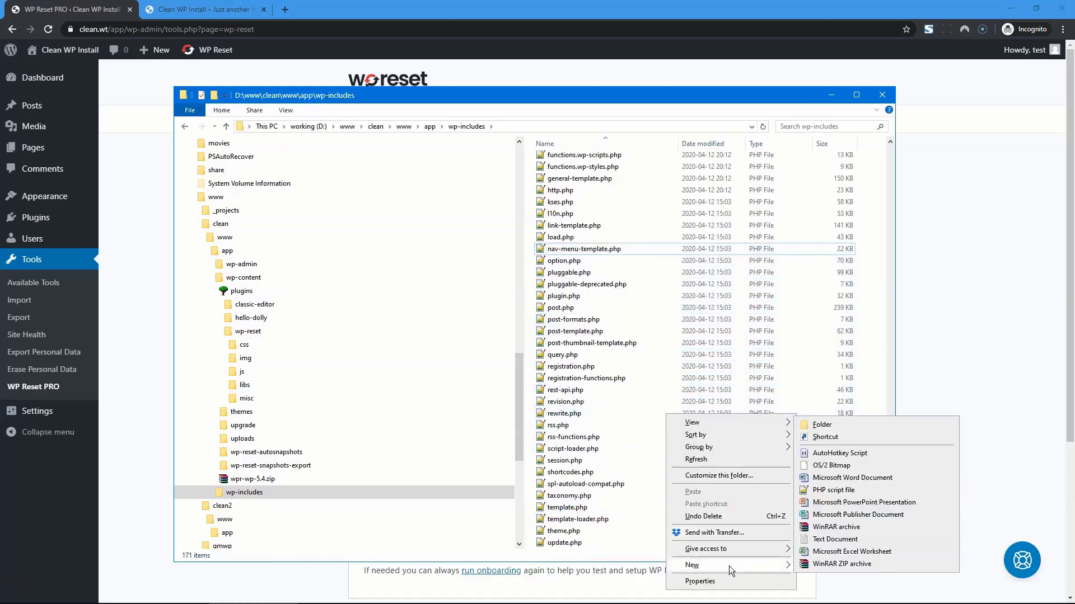
pyautogui.click(833, 539)
pyautogui.write('bad-file')
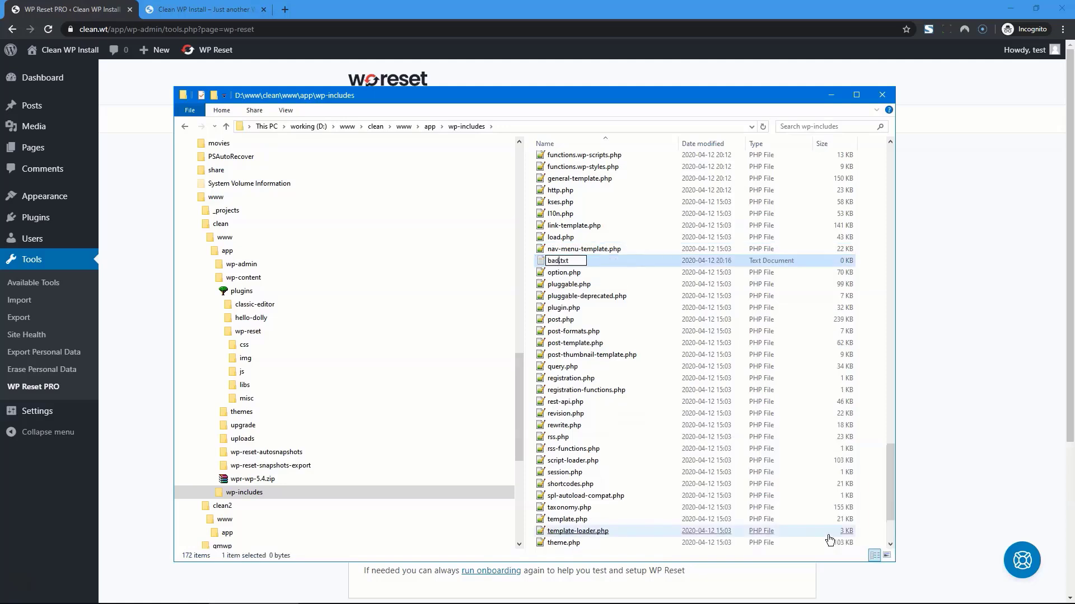
pyautogui.write('.php')
pyautogui.press('Delete')
pyautogui.press('Delete')
pyautogui.press('Delete')
pyautogui.press('Delete')
pyautogui.press('Return')
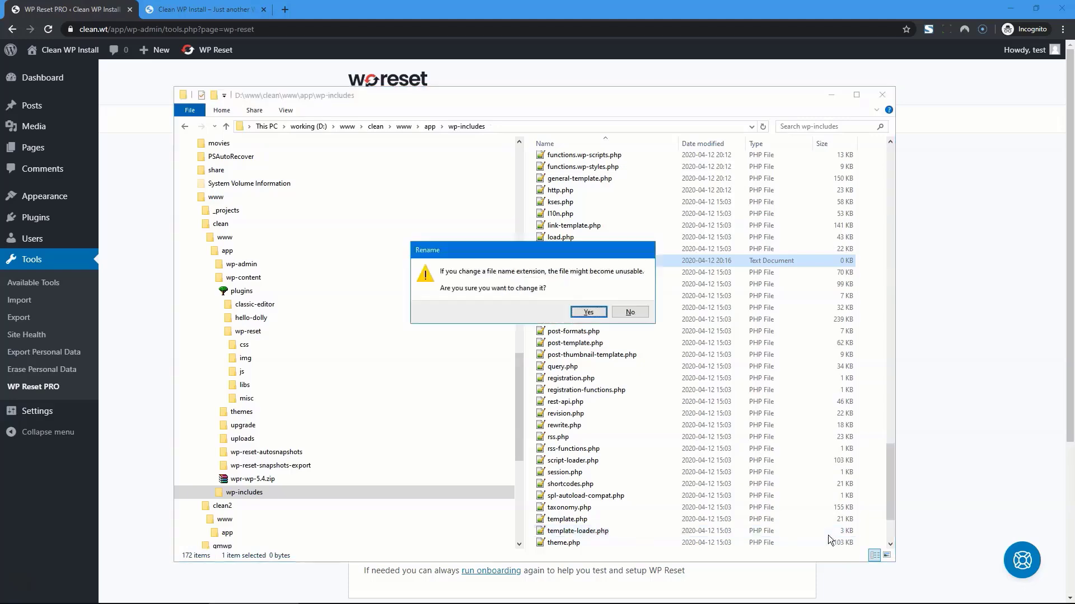
pyautogui.press('Return')
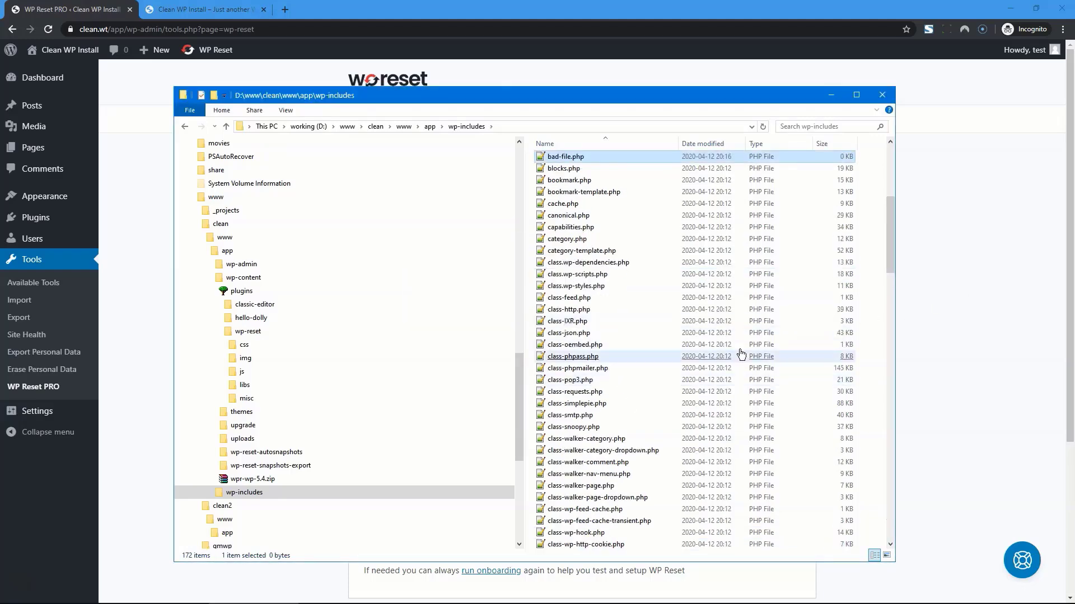
# Step: Delete both wp77_users rows in SQLyog, then reload the site to see HTTP ERROR 500
pyautogui.click(343, 594)
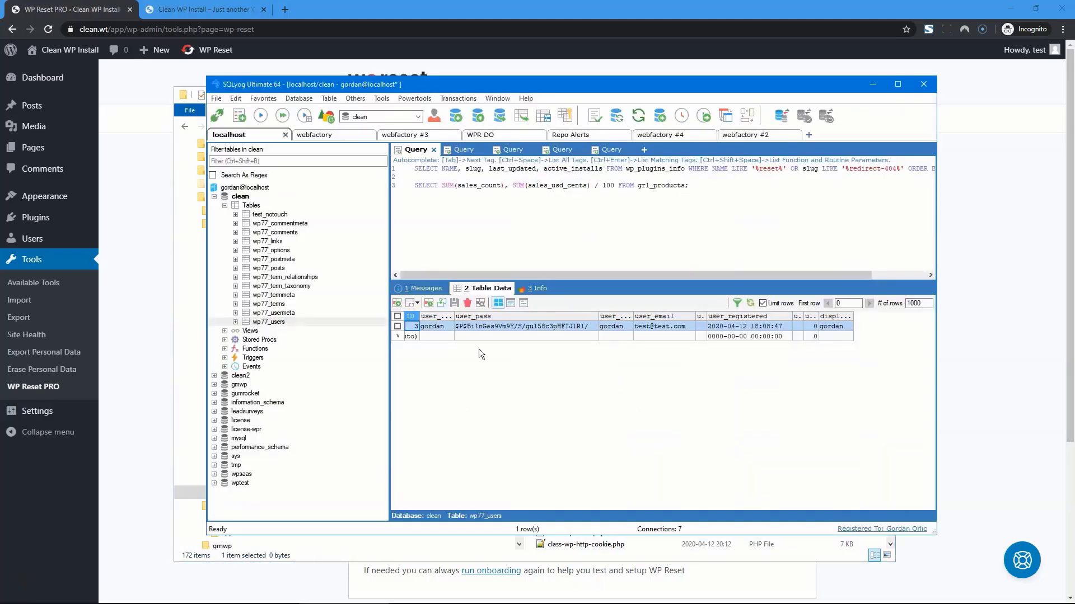
pyautogui.click(750, 303)
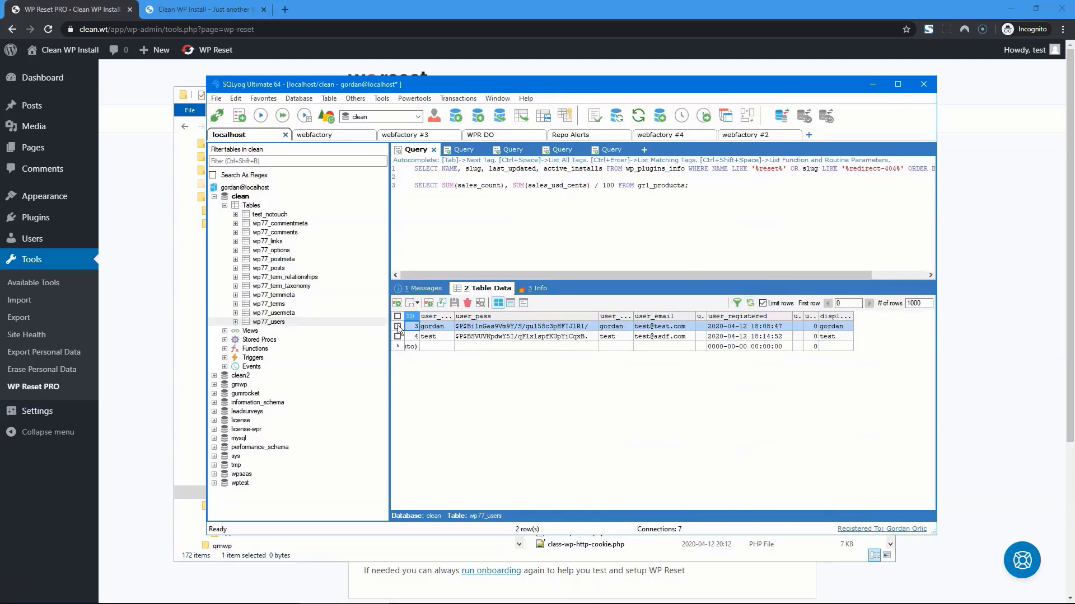
pyautogui.click(398, 326)
pyautogui.click(398, 336)
pyautogui.click(468, 303)
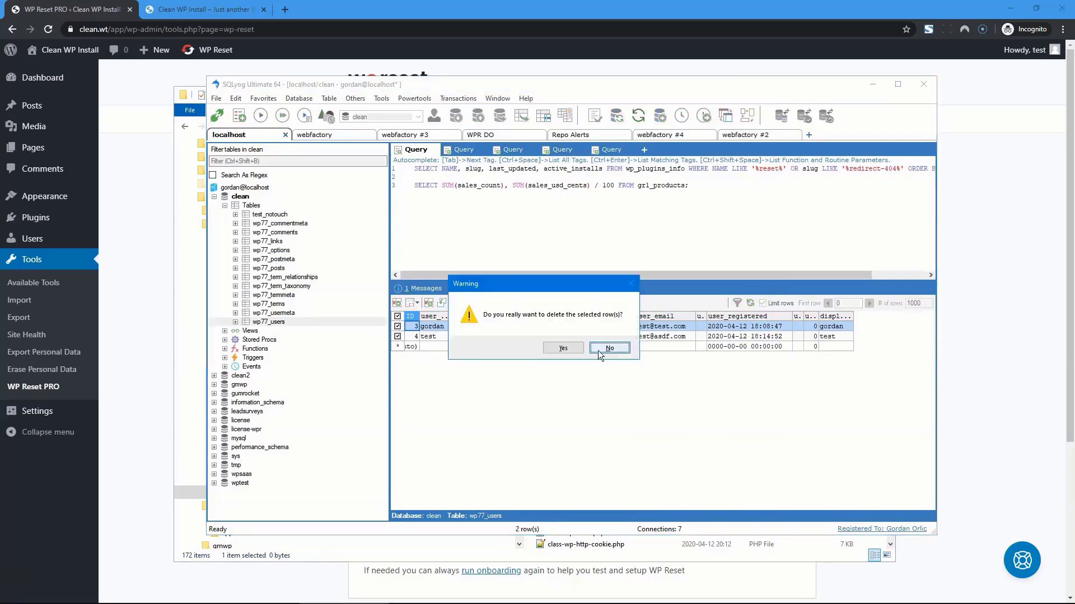
pyautogui.click(599, 351)
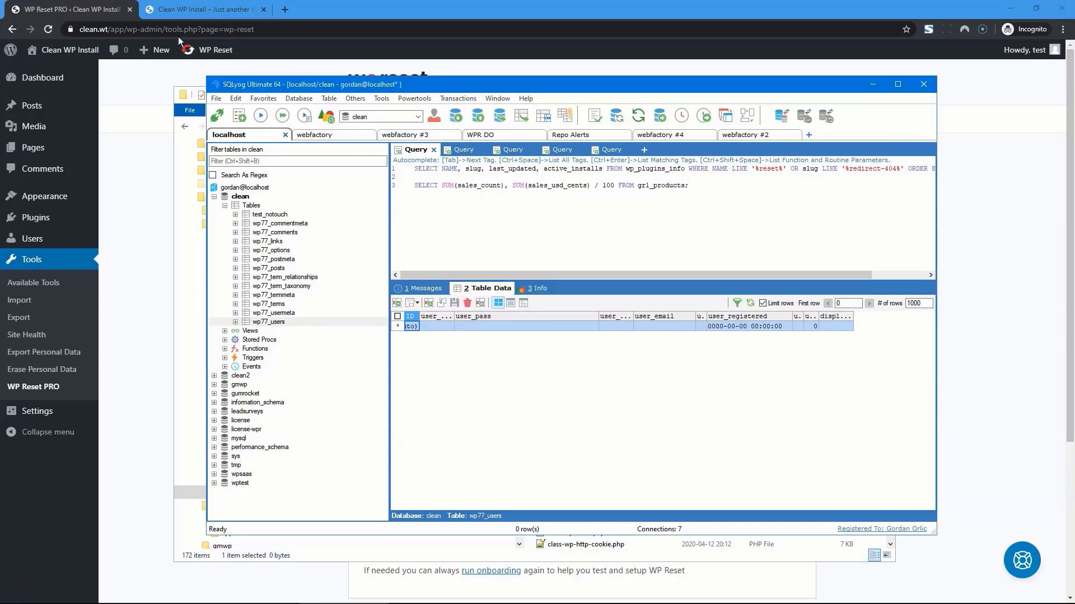
pyautogui.click(181, 10)
pyautogui.press('F5')
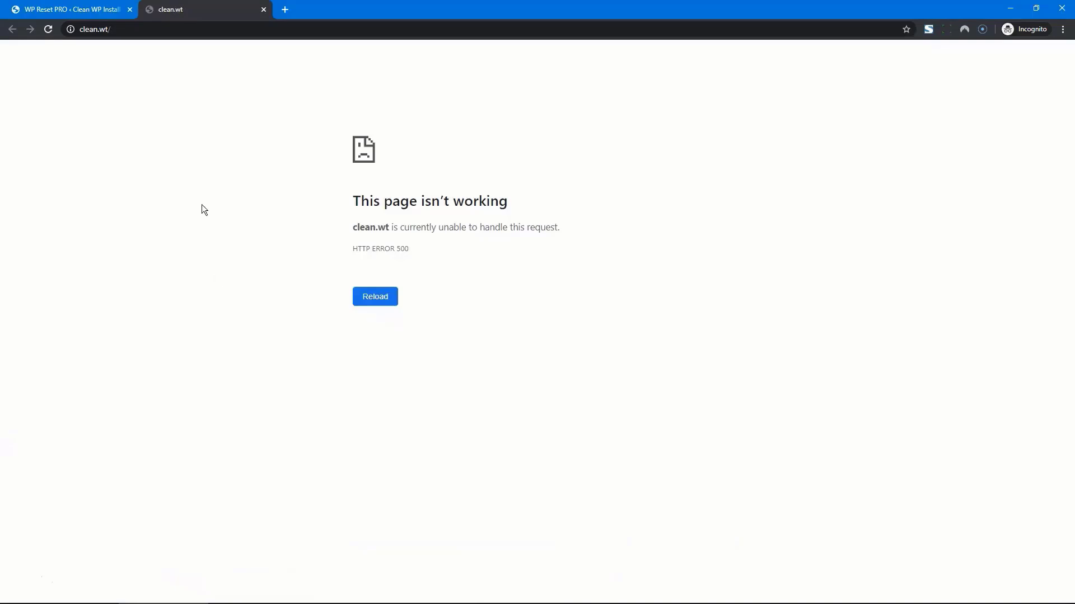
# Step: Load the copied recovery script URL in a new browser tab
pyautogui.hotkey('ctrl', 't')
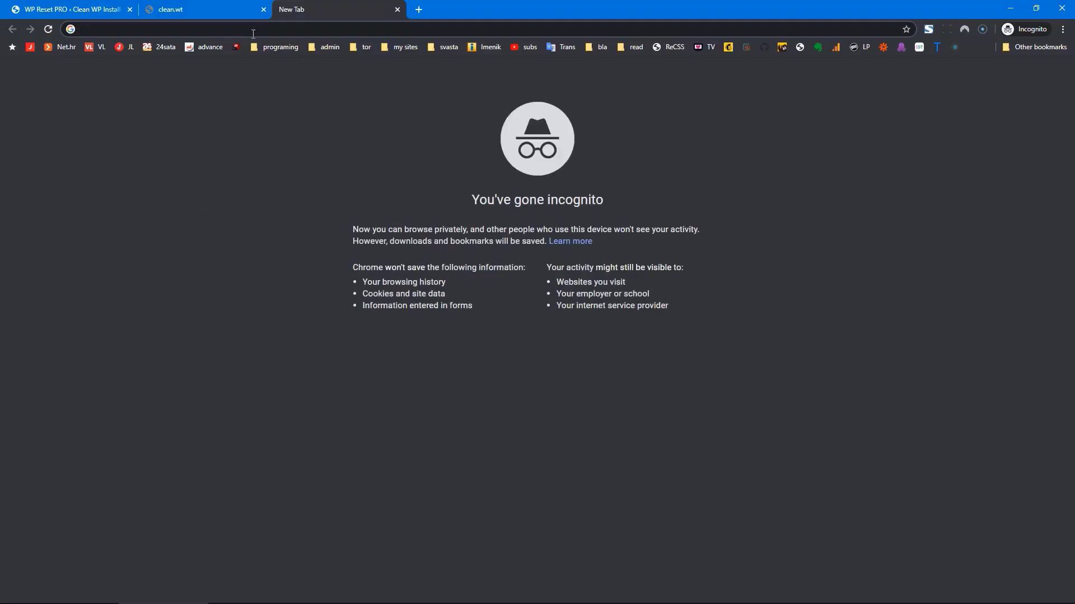
pyautogui.rightClick(253, 28)
pyautogui.click(243, 27)
pyautogui.press('super+v')
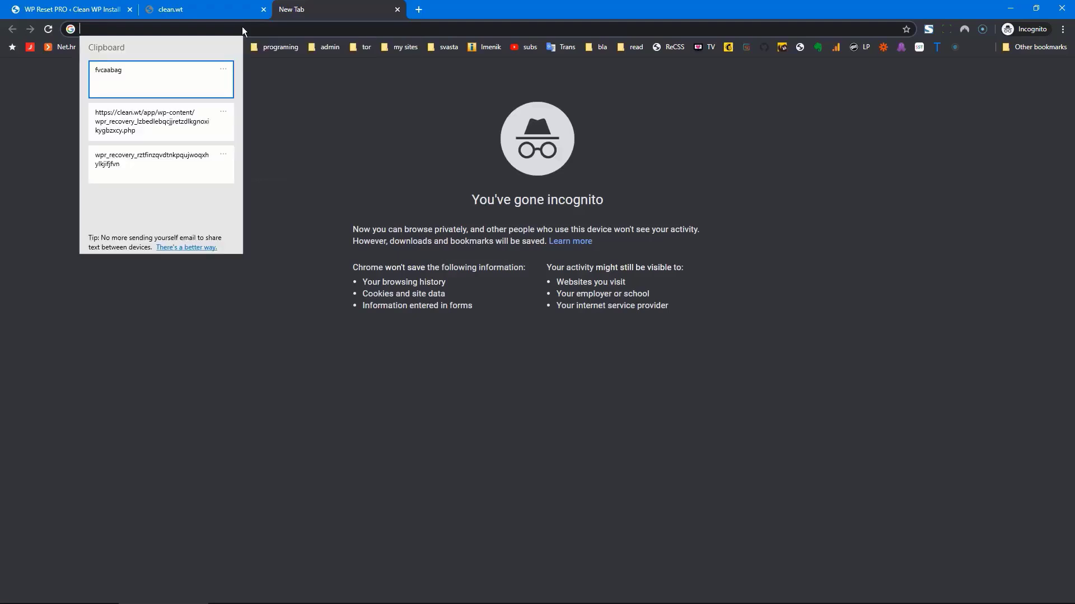
pyautogui.click(188, 125)
pyautogui.press('Return')
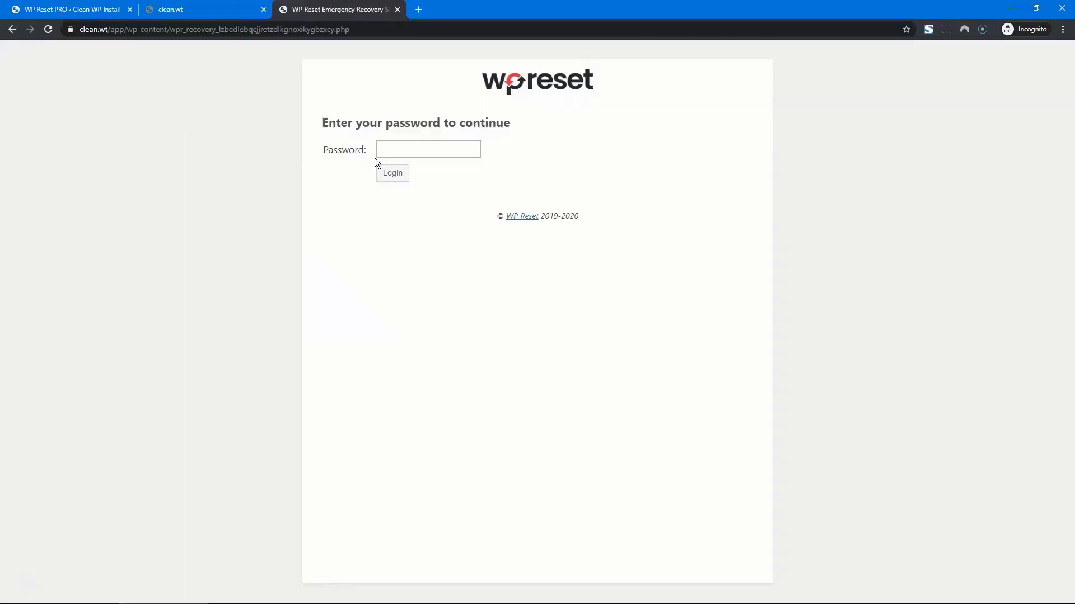
# Step: Log in to the recovery script with the copied password
pyautogui.click(435, 153)
pyautogui.press('super+v')
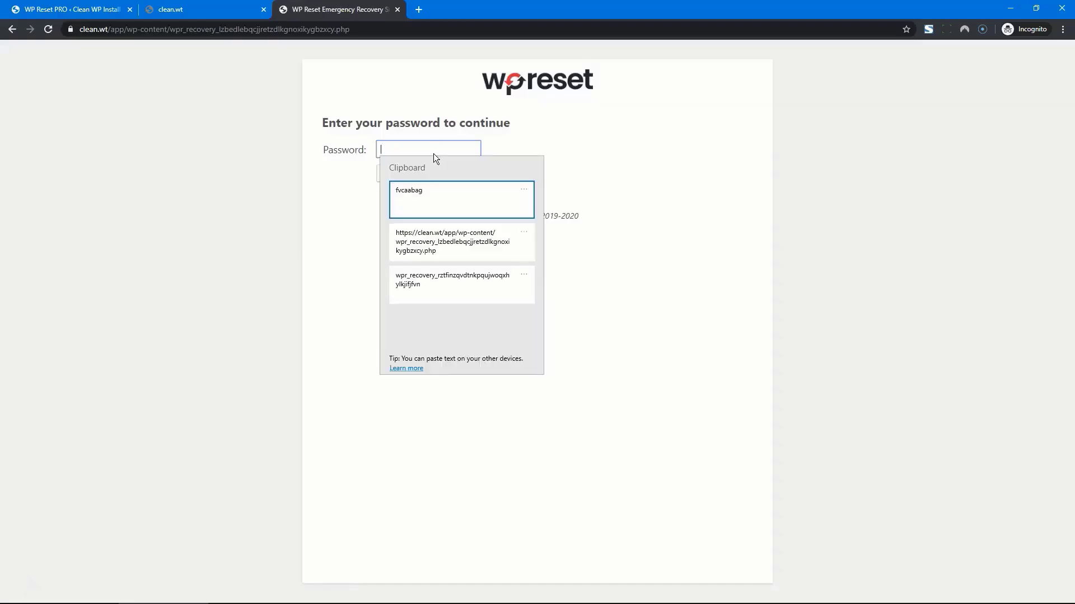
pyautogui.click(428, 196)
pyautogui.click(402, 174)
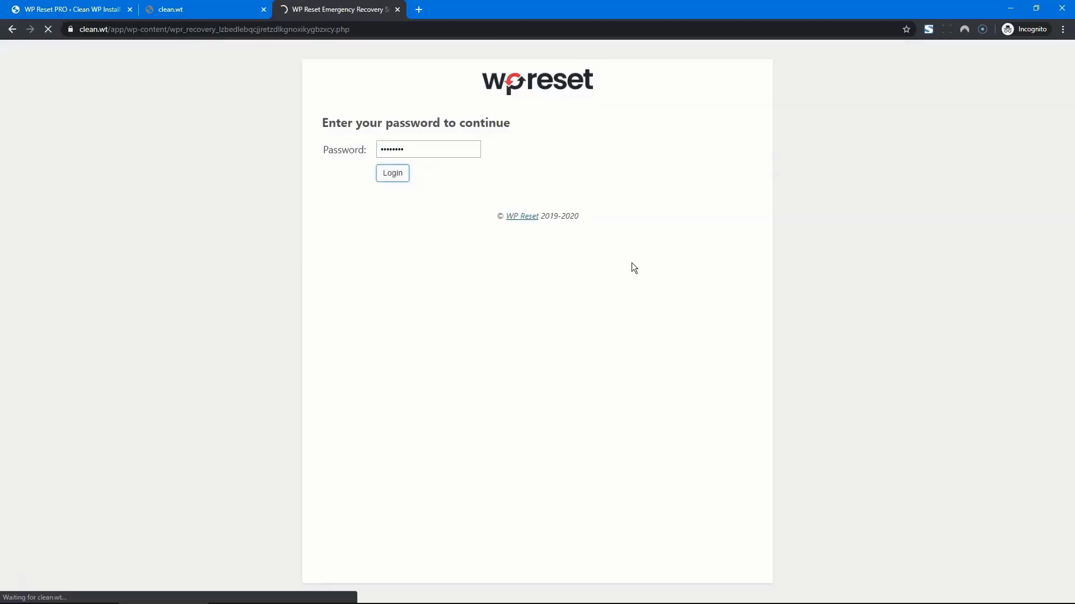
# Step: Reinstall all missing WordPress core files from the Core Files section
pyautogui.scroll(-8, 631, 263)
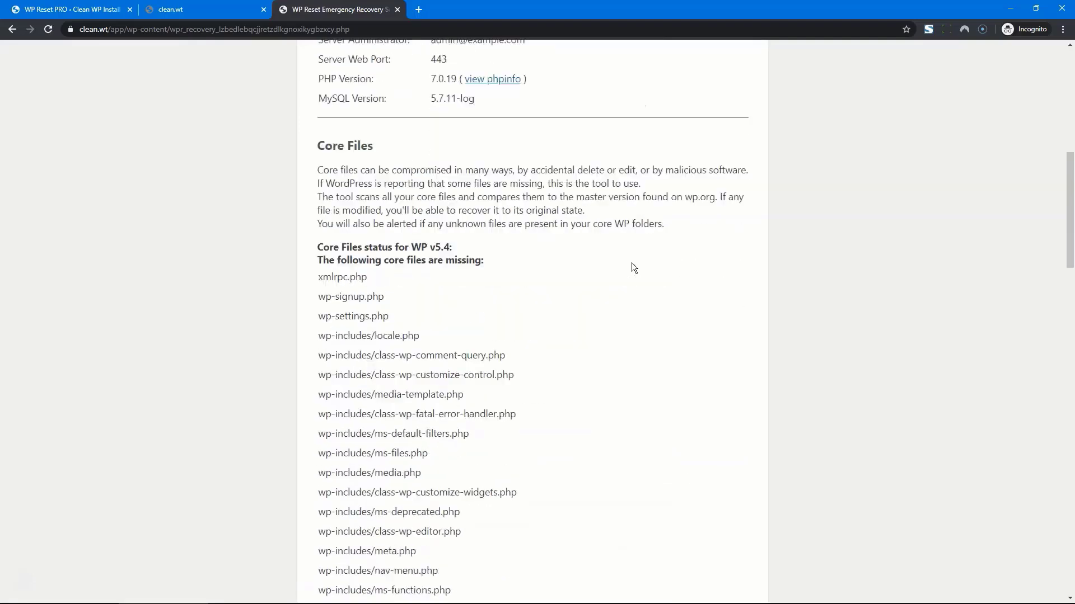
pyautogui.scroll(-1, 632, 263)
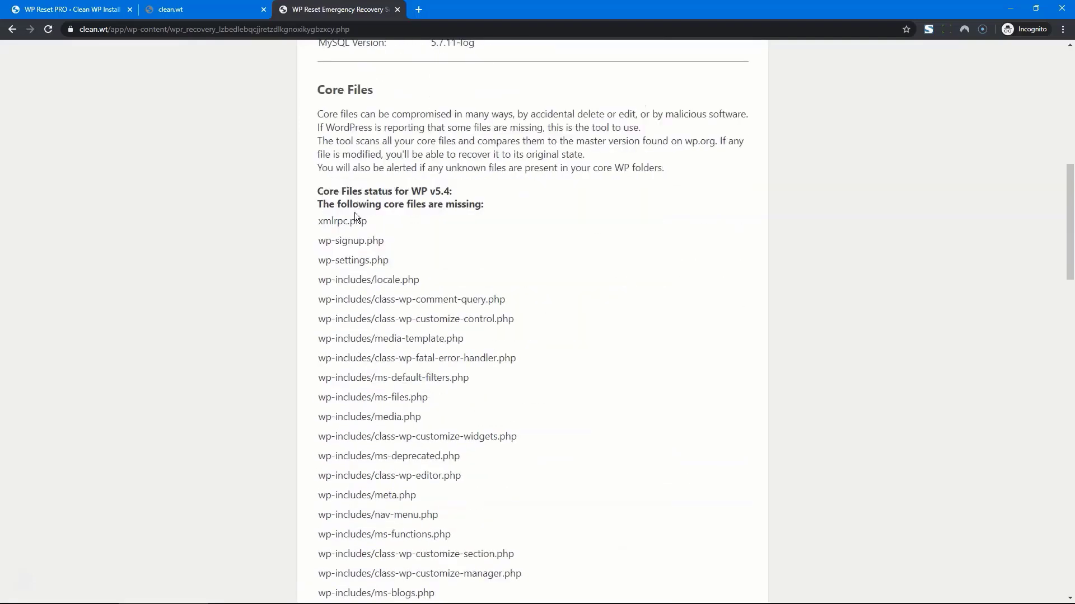
pyautogui.scroll(-13, 428, 304)
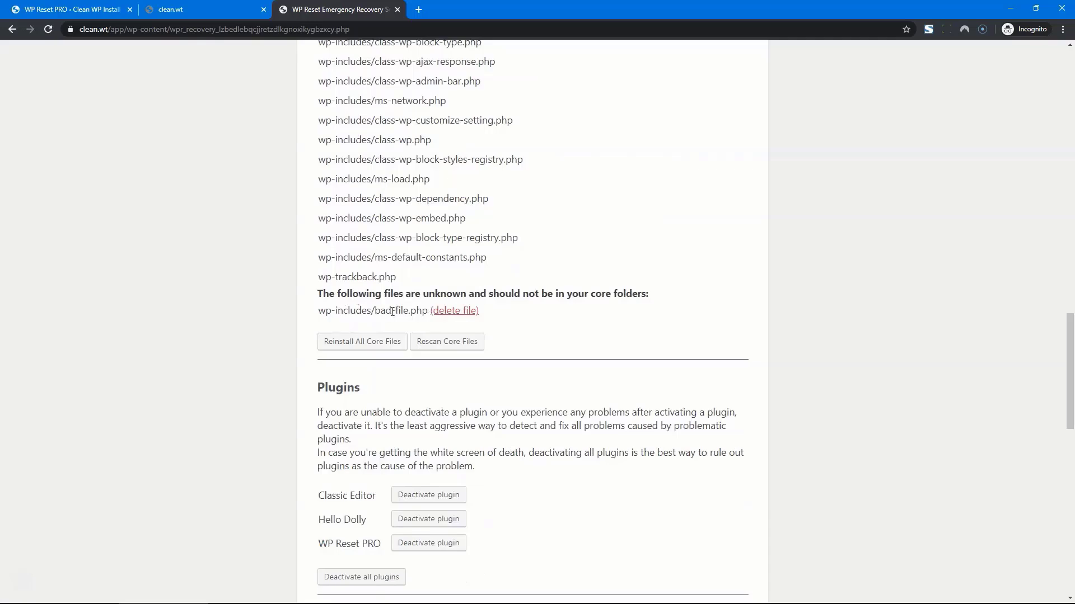
pyautogui.scroll(3, 393, 312)
pyautogui.scroll(-2, 517, 386)
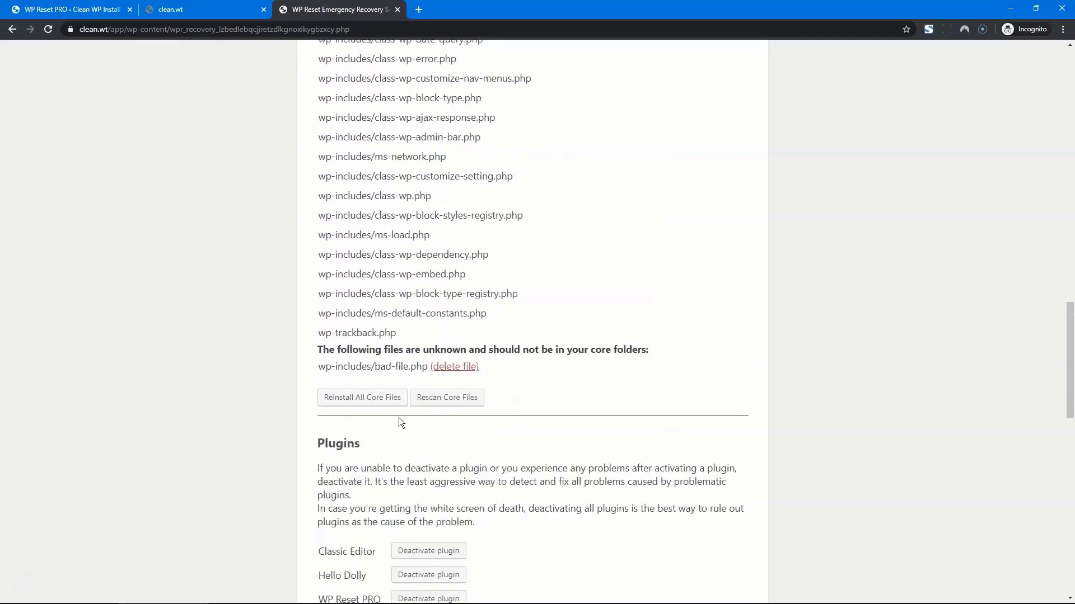
pyautogui.click(368, 400)
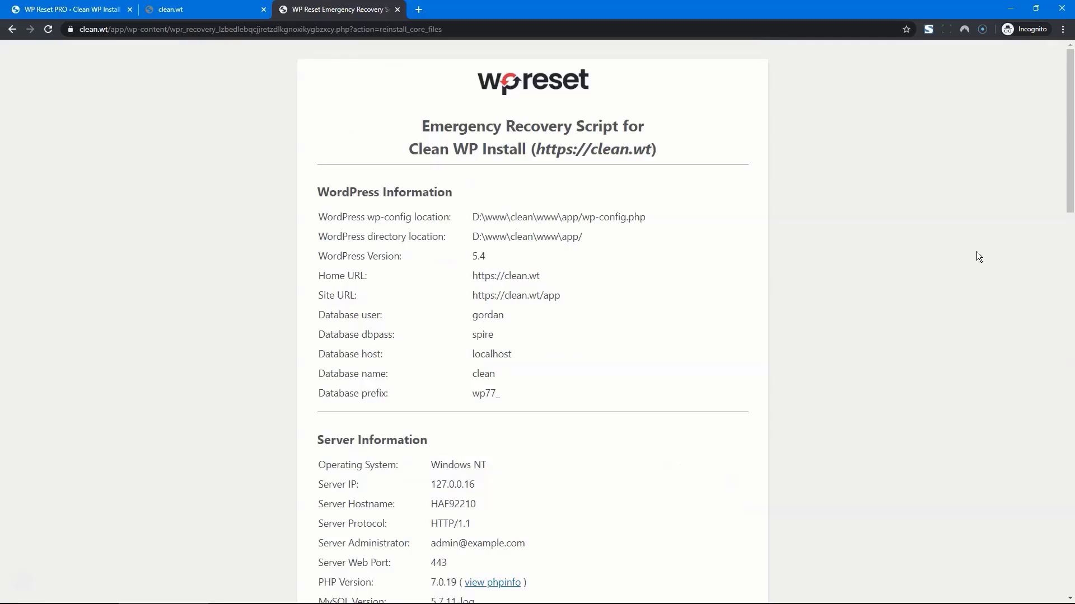
# Step: Delete the unknown file wp-includes/bad-file.php
pyautogui.scroll(-10, 903, 293)
pyautogui.scroll(2, 903, 293)
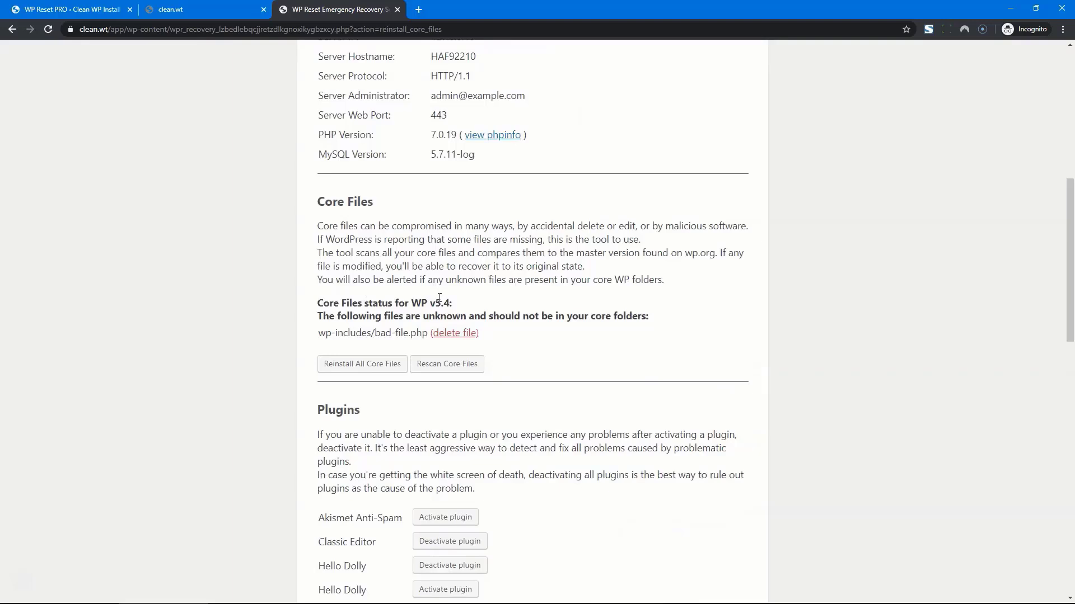
pyautogui.click(454, 334)
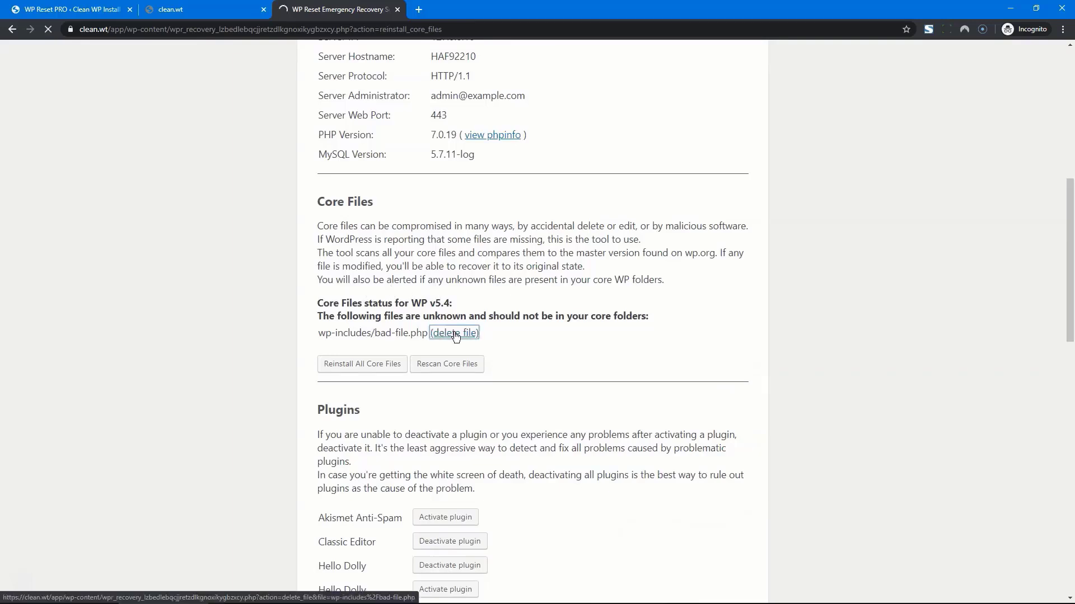
# Step: Reload the clean.wt front page and the WP Reset admin page to confirm the site works
pyautogui.click(212, 13)
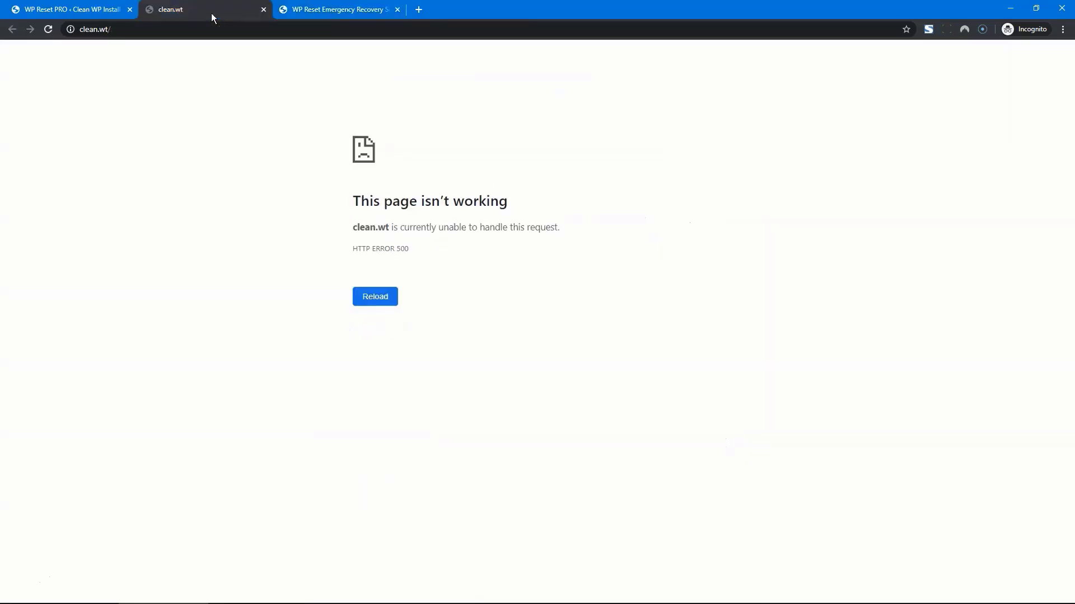
pyautogui.press('F5')
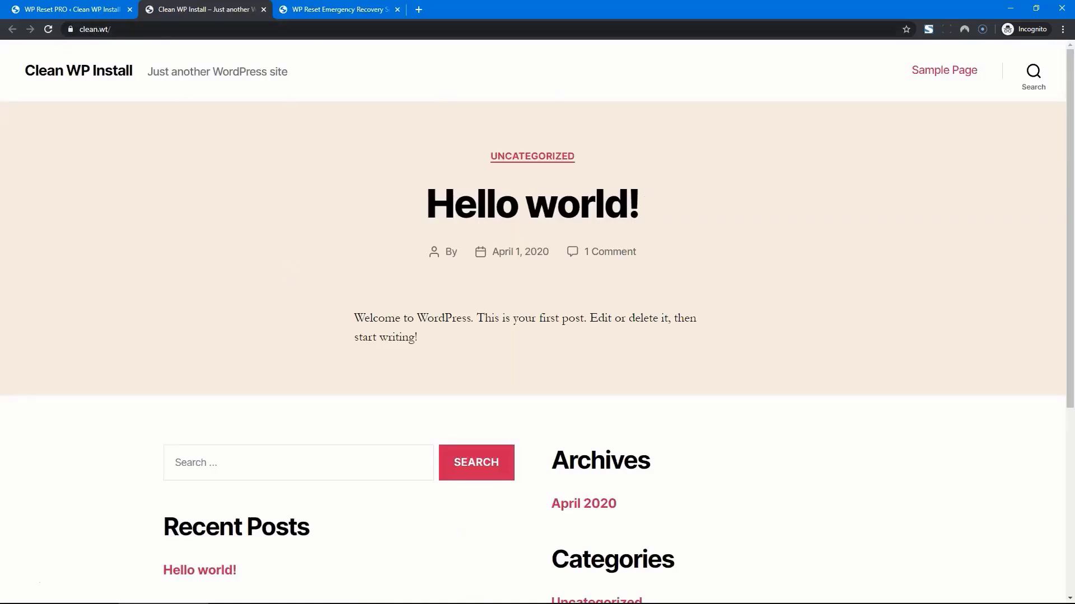
pyautogui.hotkey('ctrl', 'shift', 'Tab')
pyautogui.press('F5')
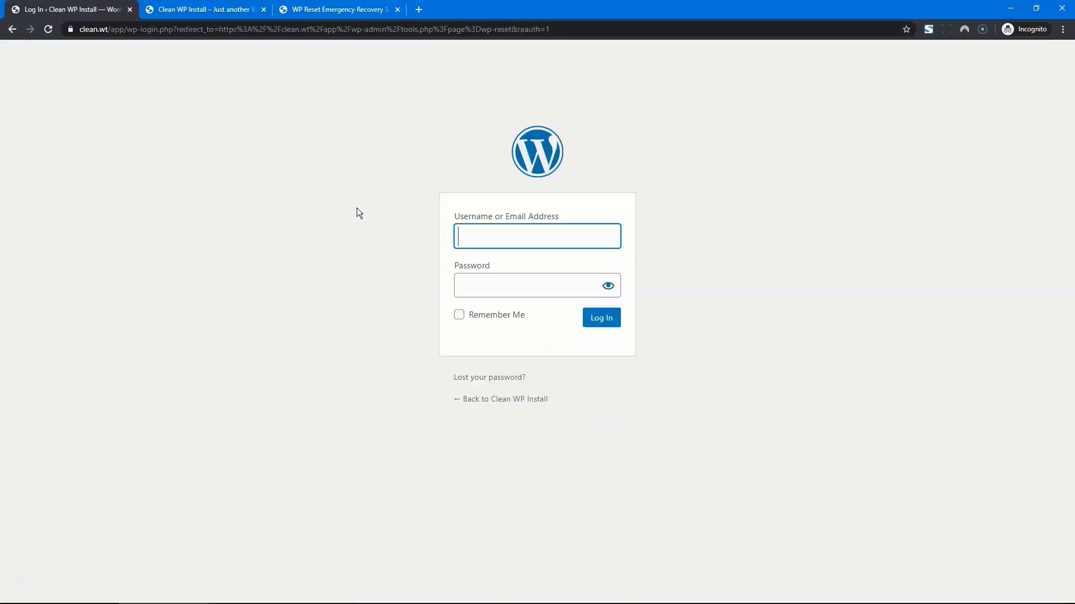
# Step: Refresh the wp77_users table in SQLyog and return to the recovery script page
pyautogui.click(355, 593)
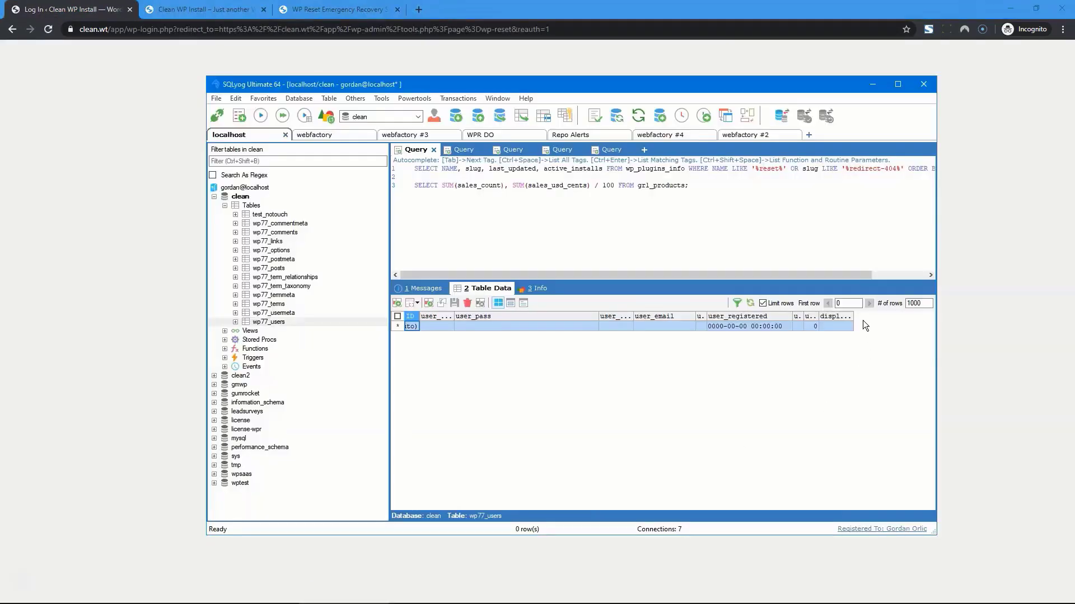
pyautogui.click(750, 303)
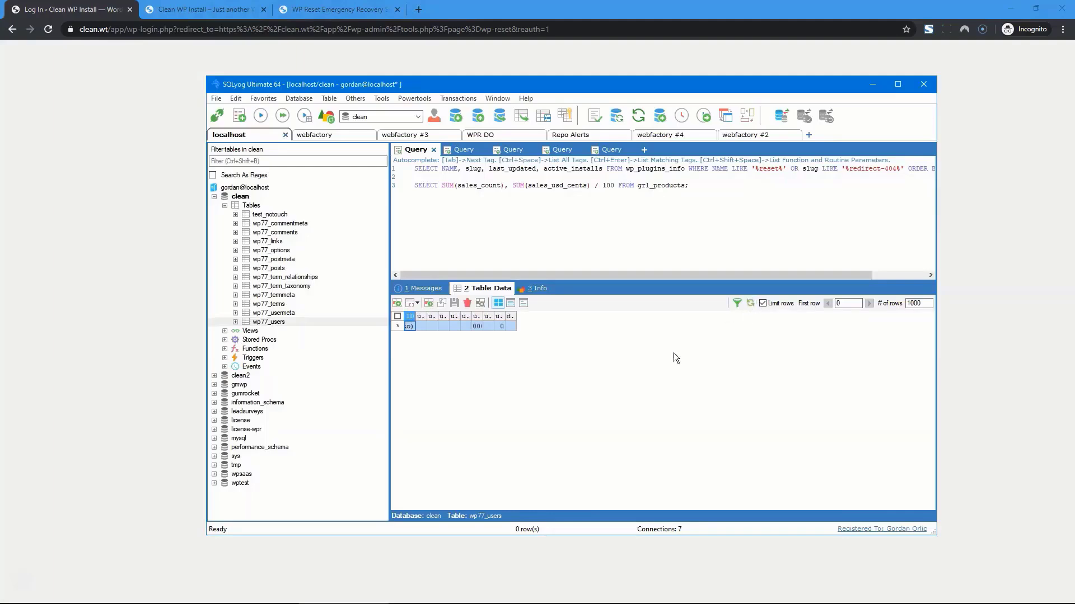
pyautogui.click(314, 14)
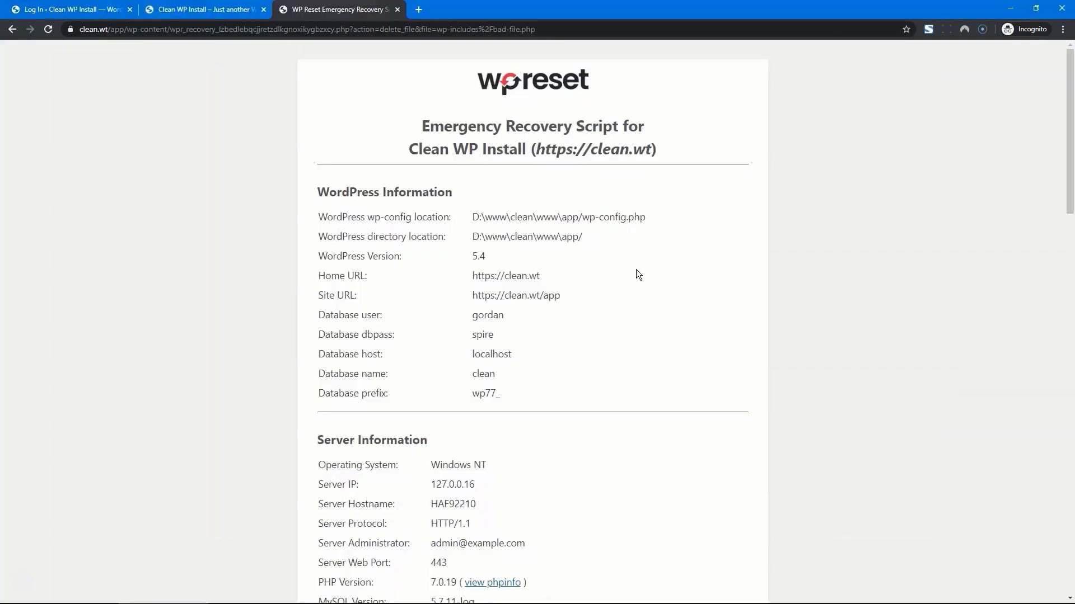
# Step: Create an admin account with a new username, password and e-mail, then refresh wp77_users in SQLyog
pyautogui.scroll(-10, 636, 270)
pyautogui.scroll(-10, 636, 271)
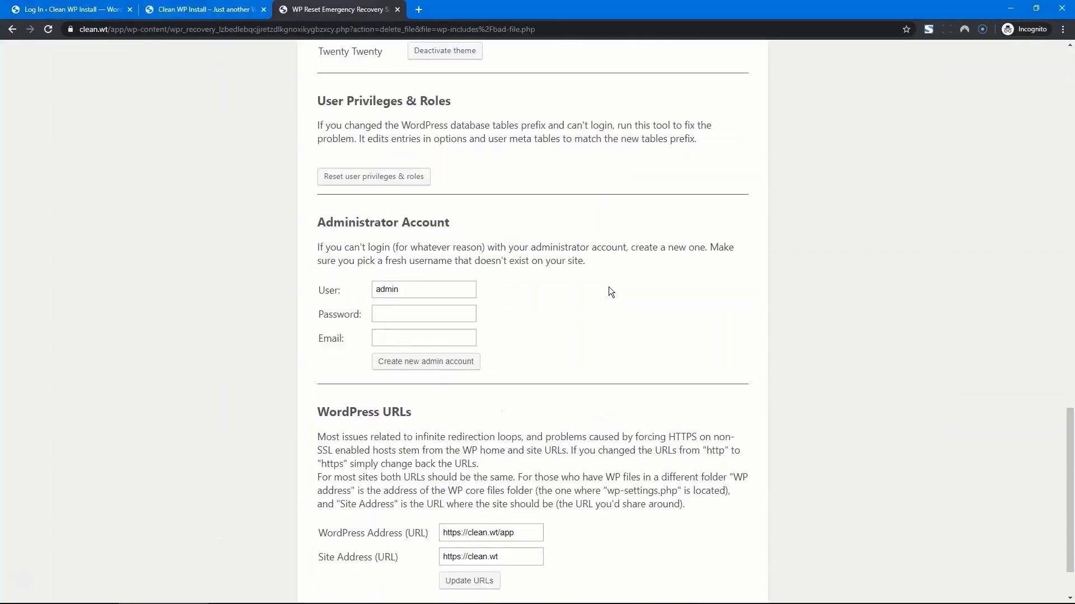
pyautogui.doubleClick(447, 293)
pyautogui.write('test')
pyautogui.press('Tab')
pyautogui.write('test')
pyautogui.press('Tab')
pyautogui.write('test')
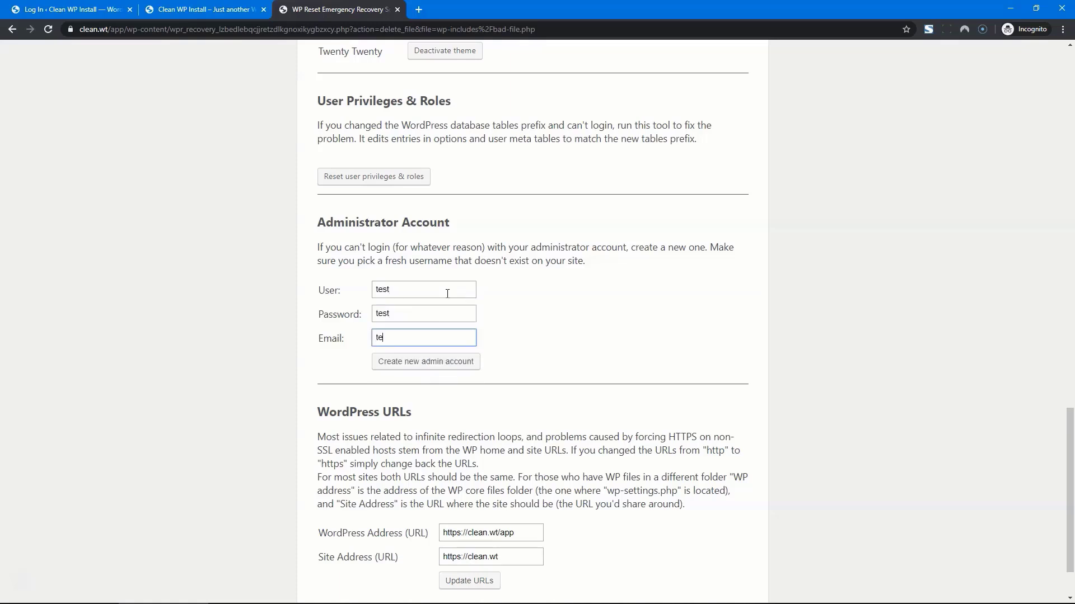
pyautogui.write('@test.com')
pyautogui.click(431, 364)
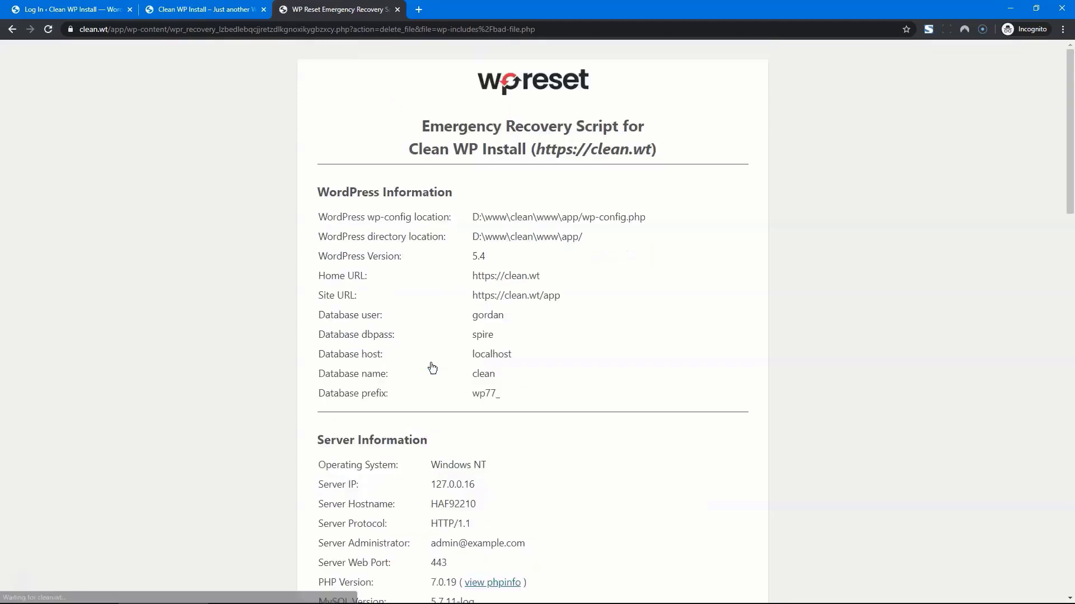
pyautogui.click(349, 594)
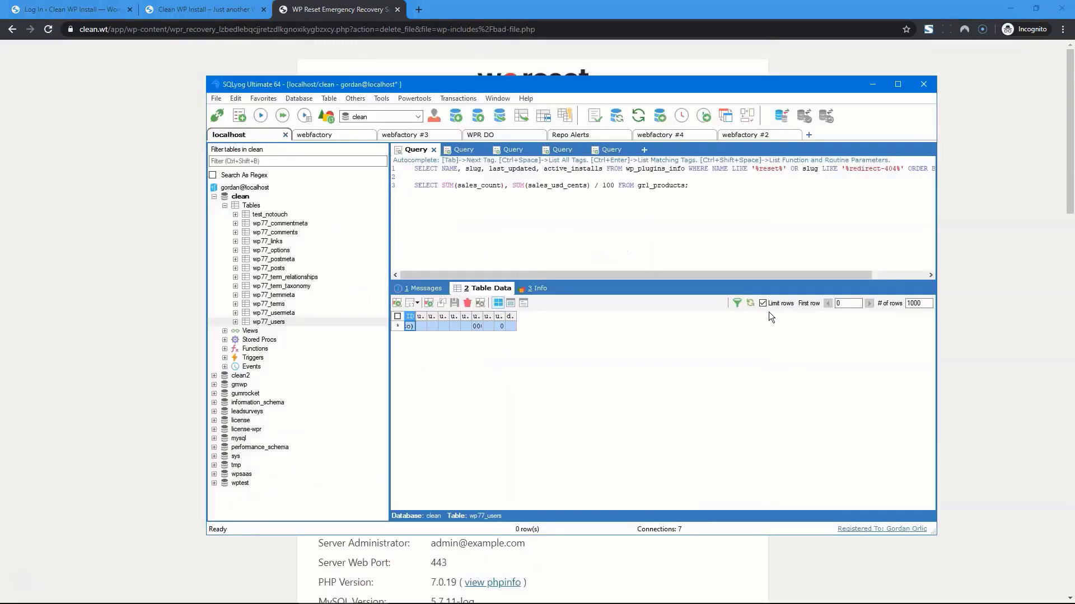
pyautogui.click(748, 307)
# Step: Log in to WordPress with the new administrator's username and password
pyautogui.click(87, 9)
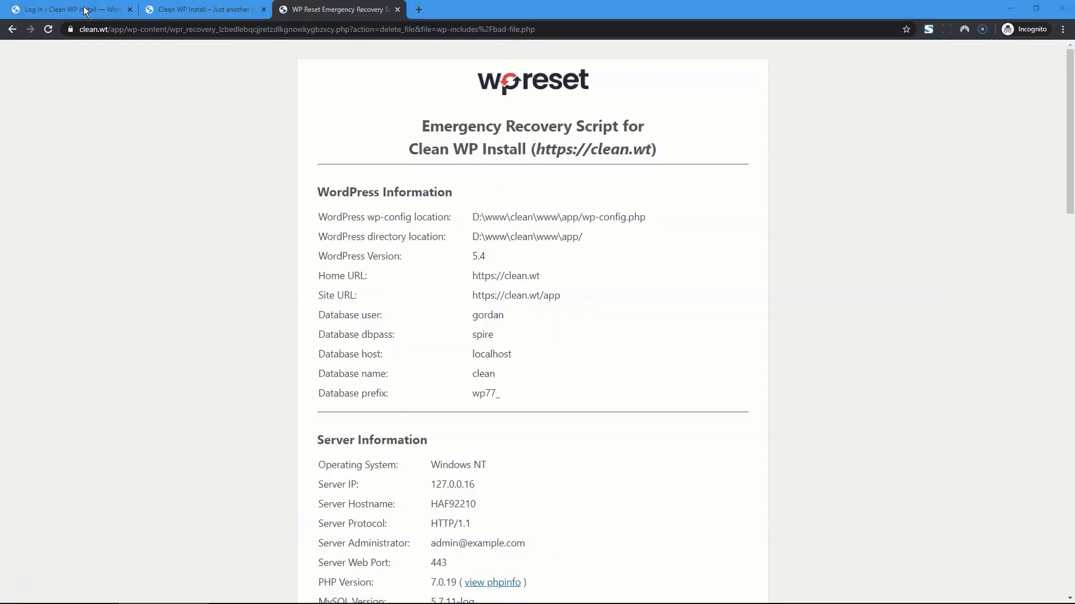
pyautogui.write('test')
pyautogui.press('Tab')
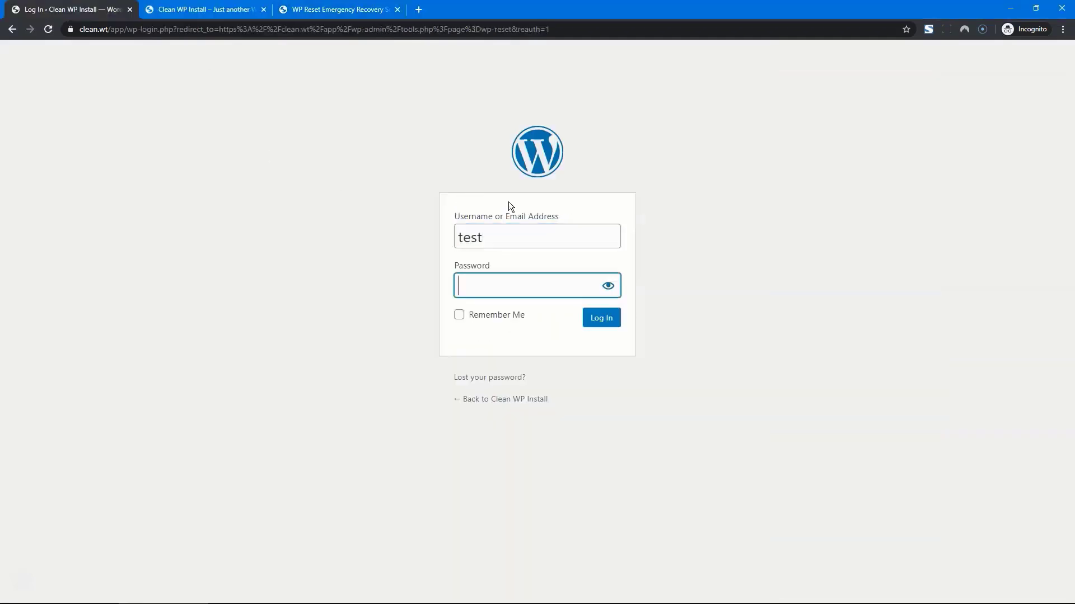
pyautogui.write('test')
pyautogui.press('Return')
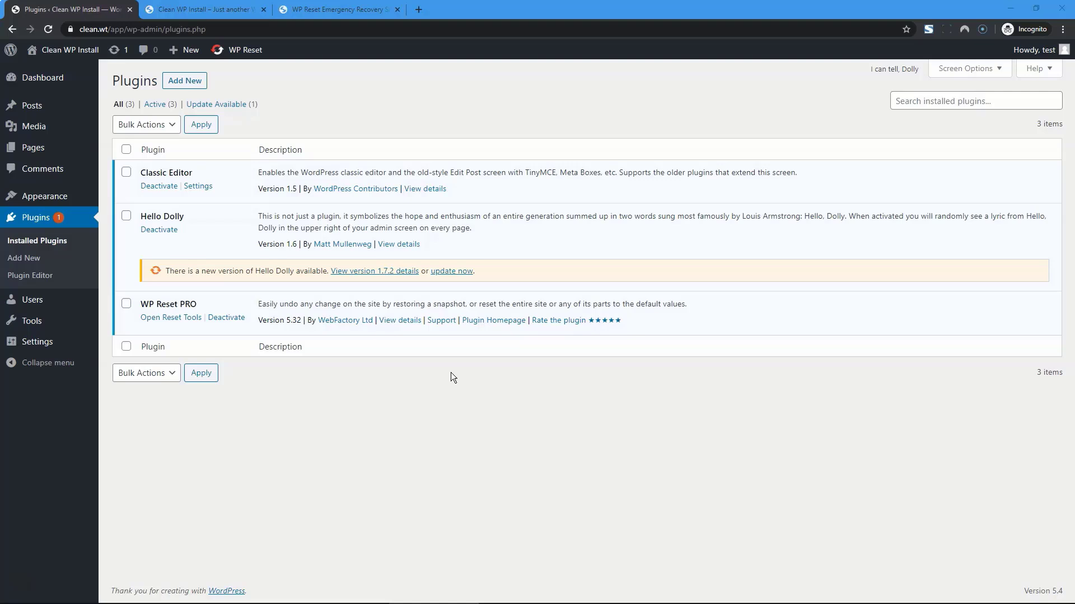
# Step: Update Hello Dolly to version 1.7.2 and reload the Plugins page
pyautogui.click(448, 272)
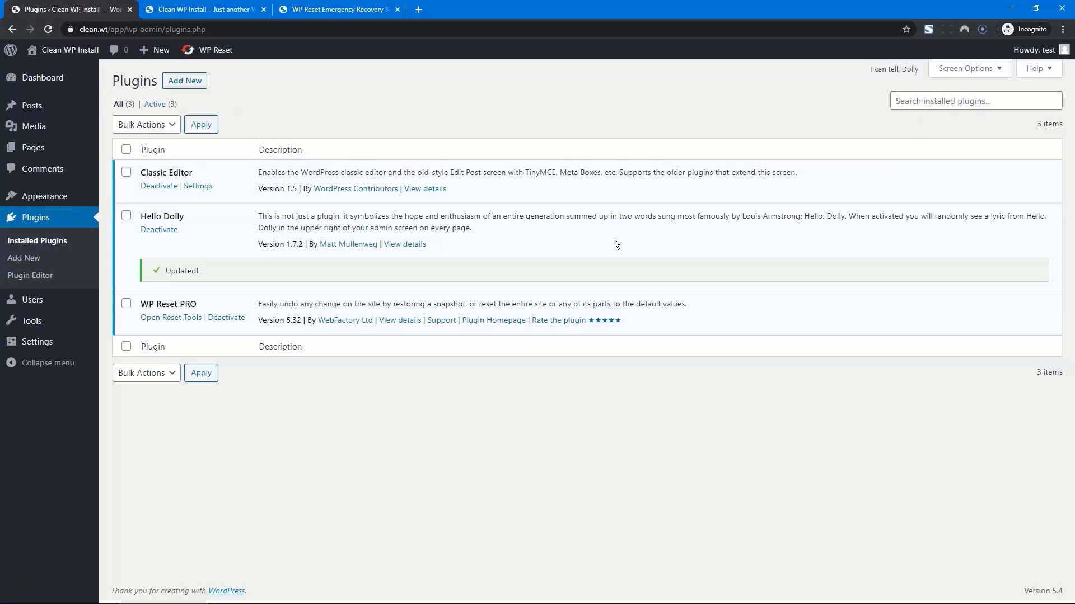
pyautogui.press('F5')
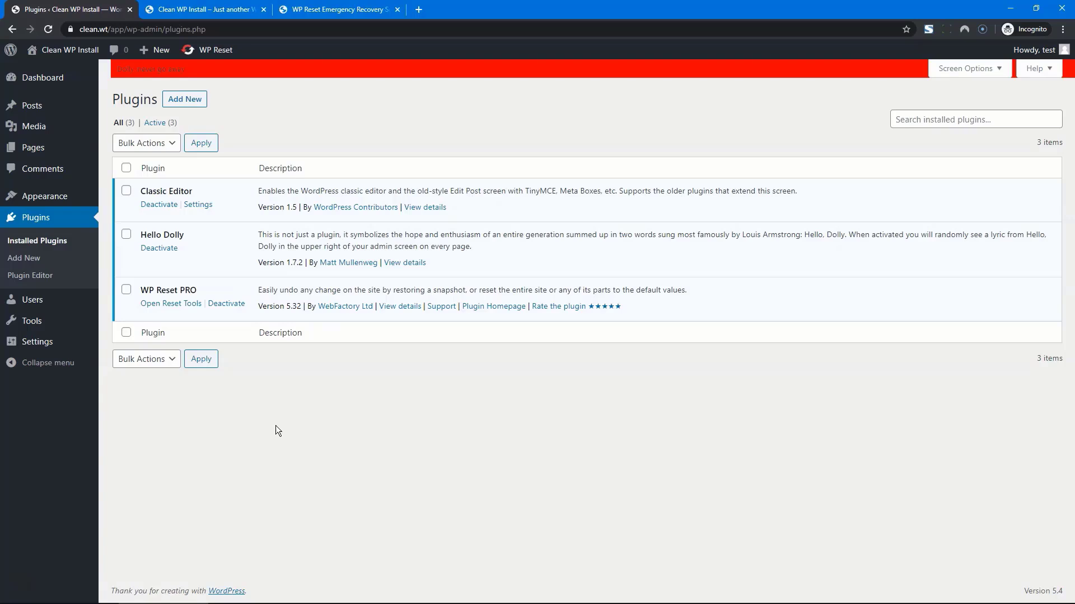
# Step: Go to the Snapshots section of WP Reset PRO
pyautogui.moveTo(73, 323)
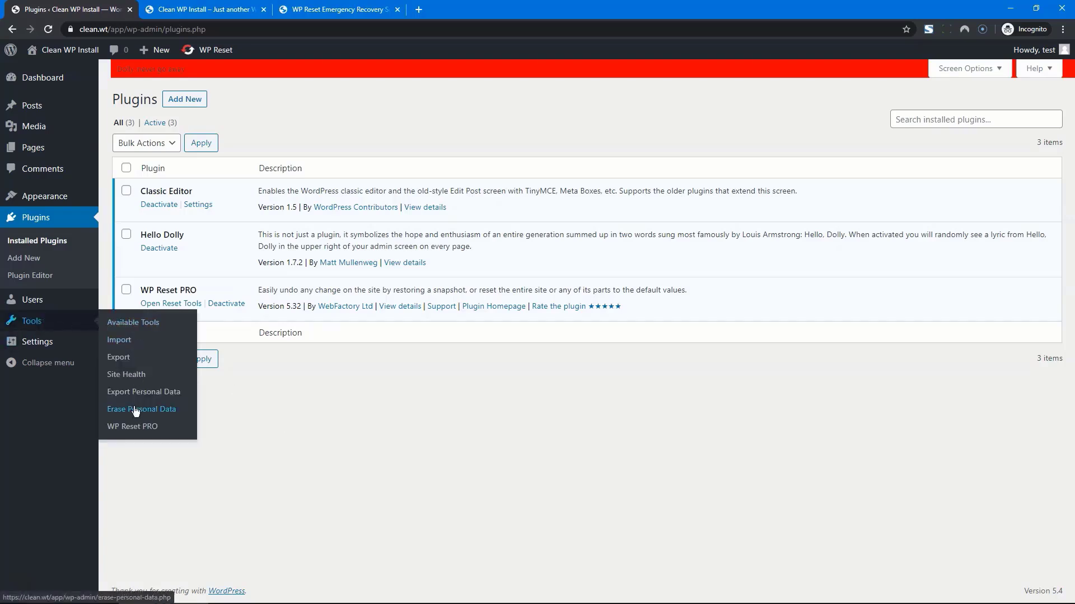
pyautogui.click(132, 426)
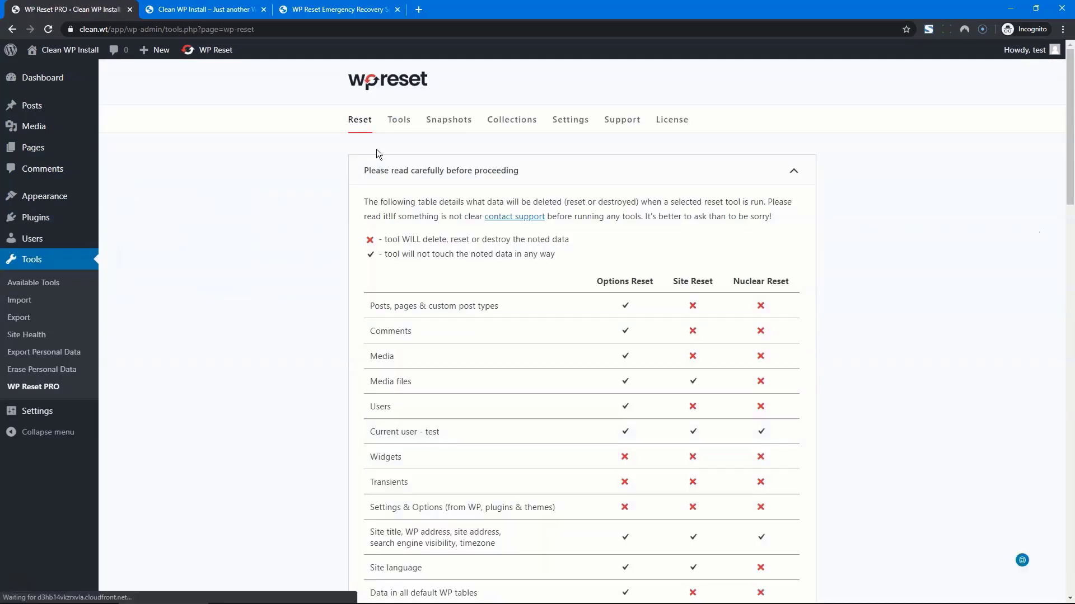
pyautogui.click(441, 129)
pyautogui.scroll(-4, 304, 297)
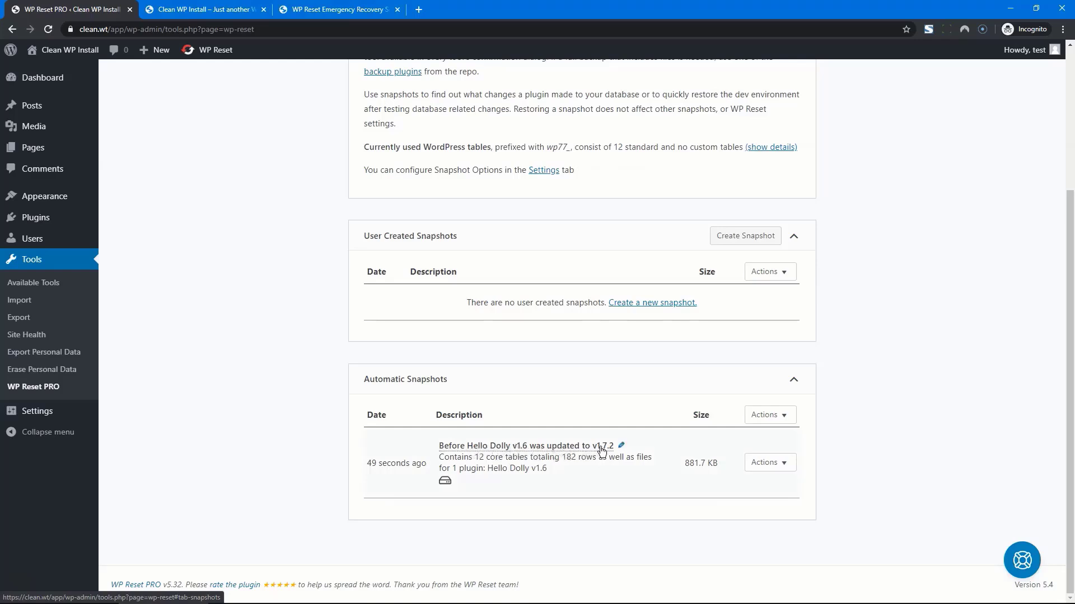
# Step: Restore the automatic snapshot from before the Hello Dolly update and check the plugins list
pyautogui.click(785, 465)
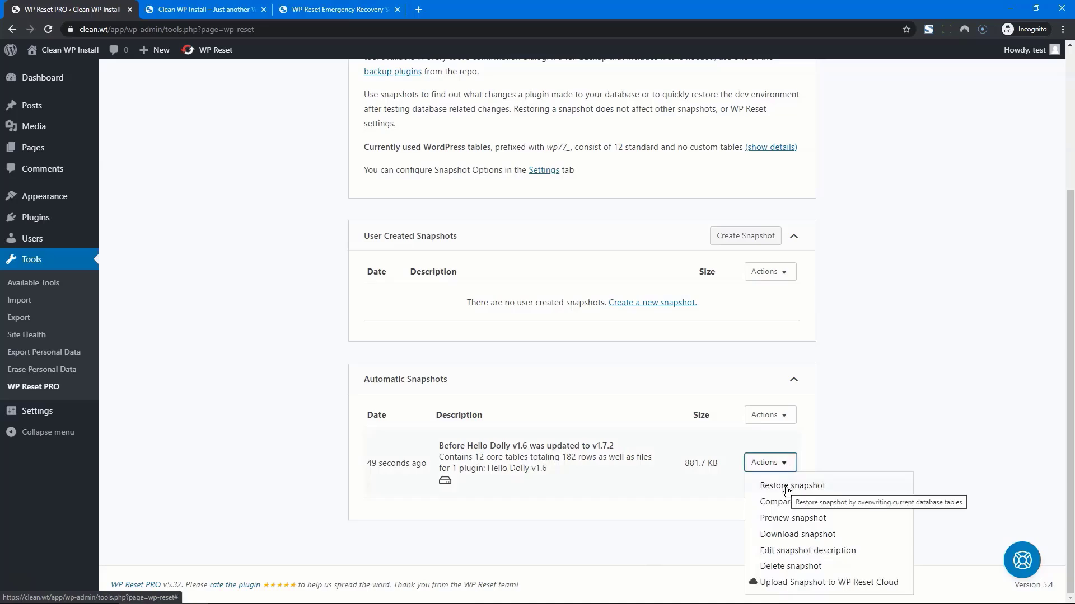
pyautogui.click(785, 486)
pyautogui.click(502, 415)
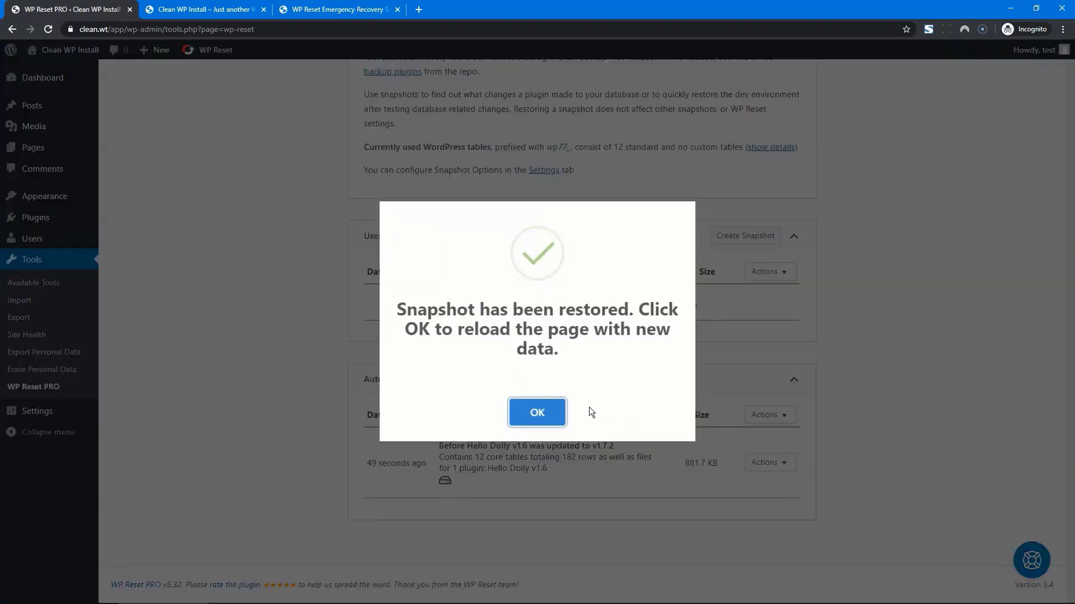
pyautogui.click(539, 413)
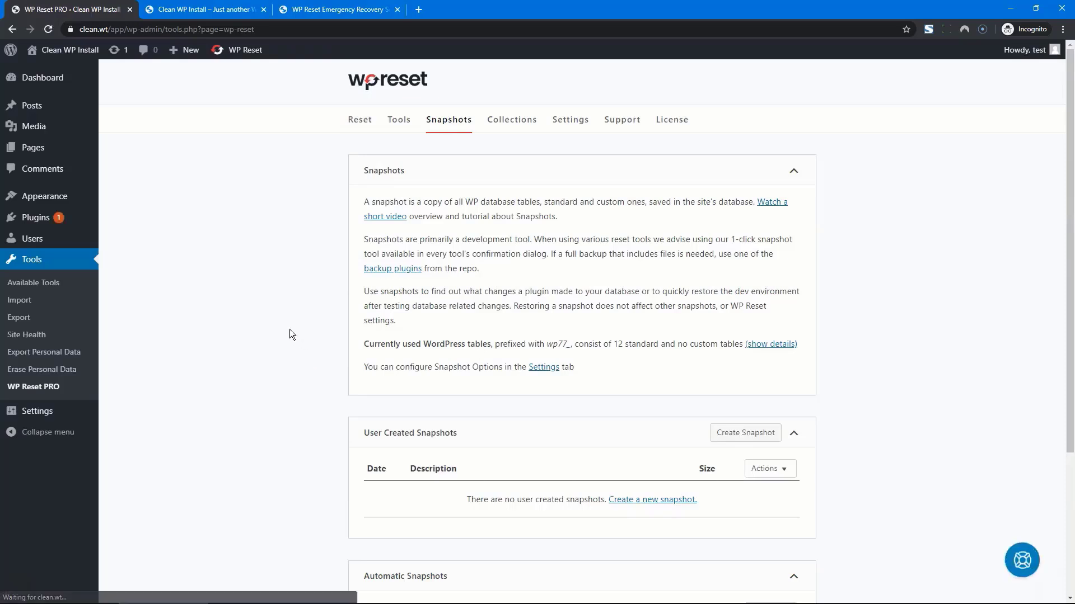
pyautogui.click(33, 219)
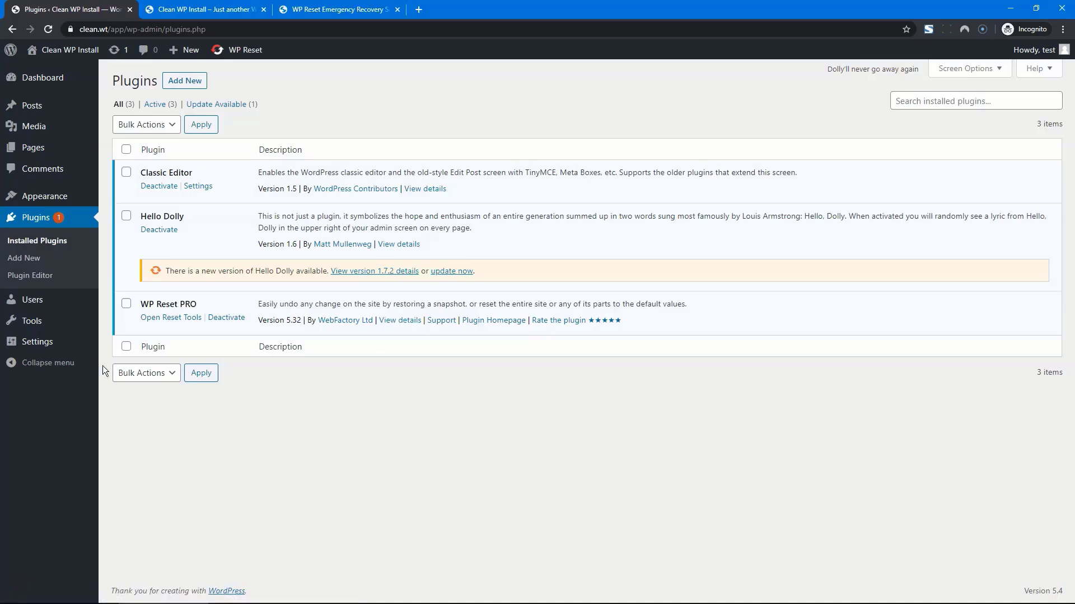
# Step: Open the WP Reset PRO Snapshots page under Tools and scroll down to review the snapshots
pyautogui.moveTo(51, 324)
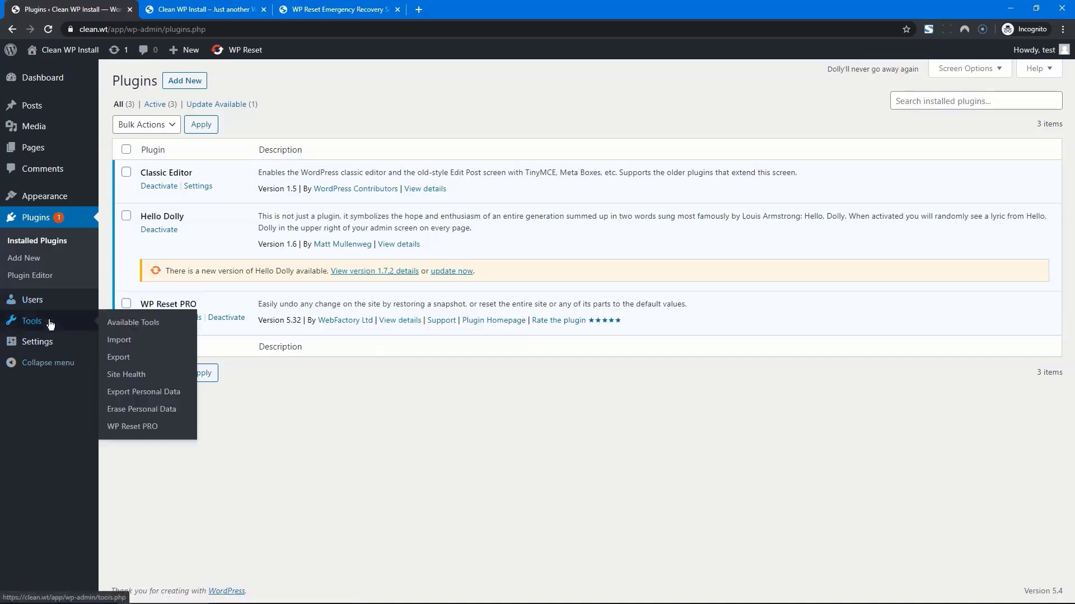
pyautogui.click(129, 429)
pyautogui.scroll(-3, 218, 406)
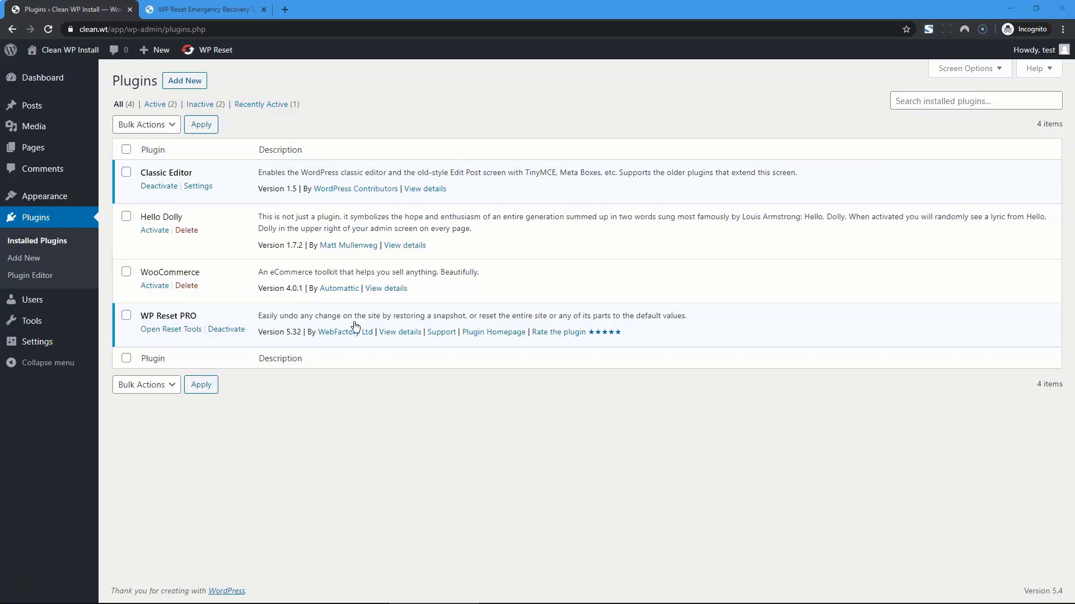
# Step: Activate WooCommerce, choose the old setup wizard, and skip store setup with 'Not right now'
pyautogui.click(154, 288)
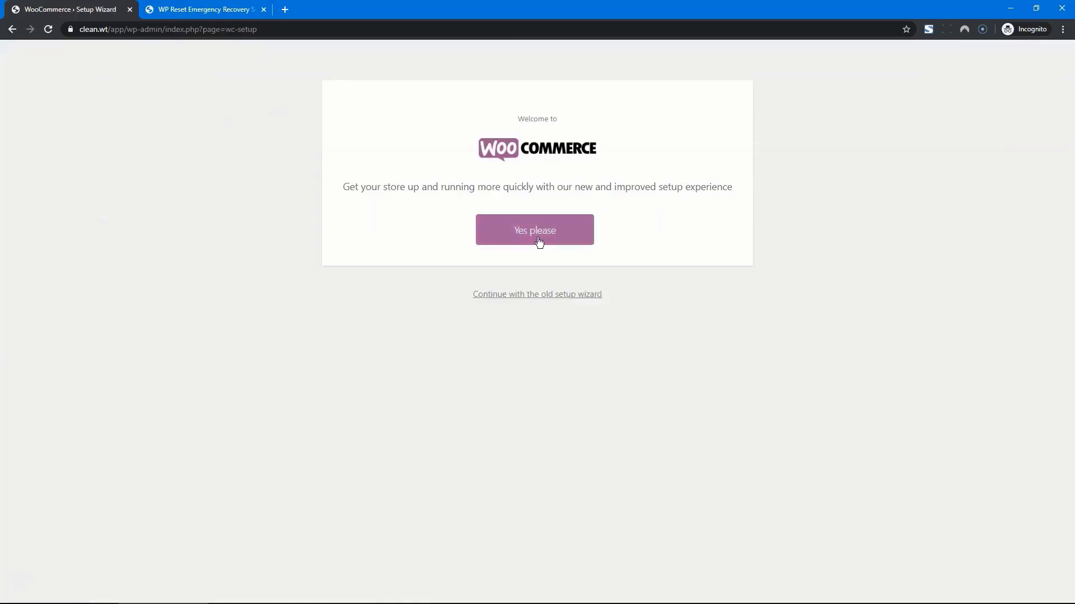
pyautogui.click(527, 295)
pyautogui.scroll(-1, 638, 241)
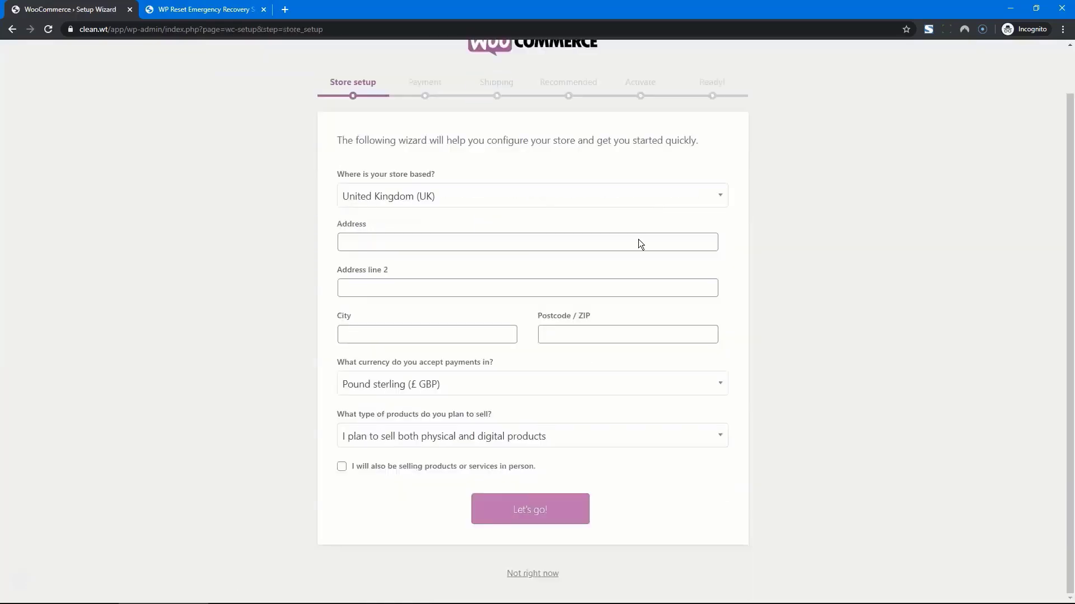
pyautogui.click(515, 575)
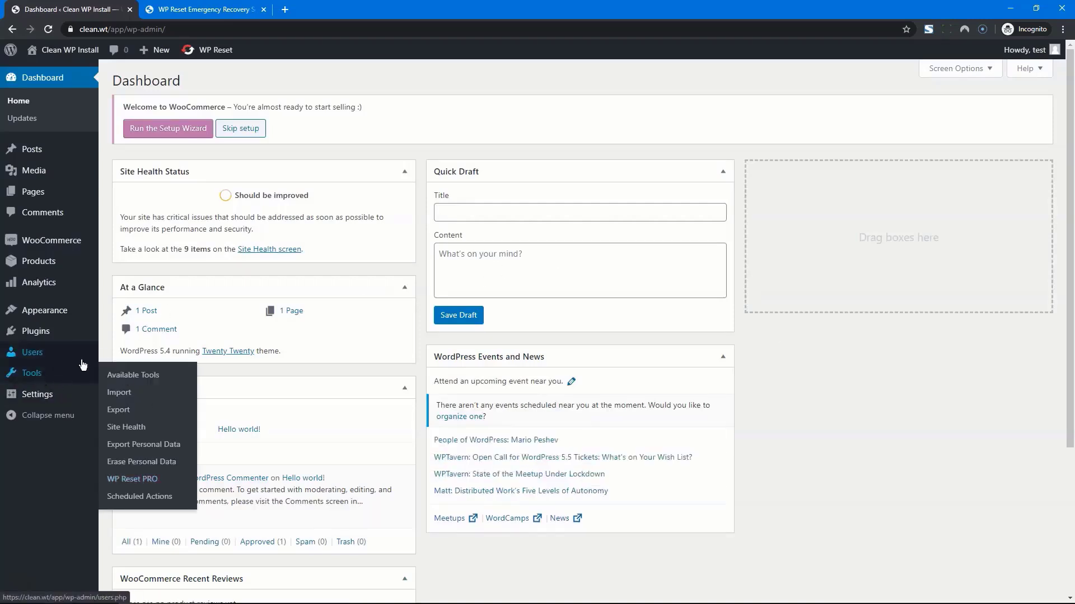
# Step: Open the WP Reset PRO Snapshots page and scroll through its snapshot lists
pyautogui.click(134, 479)
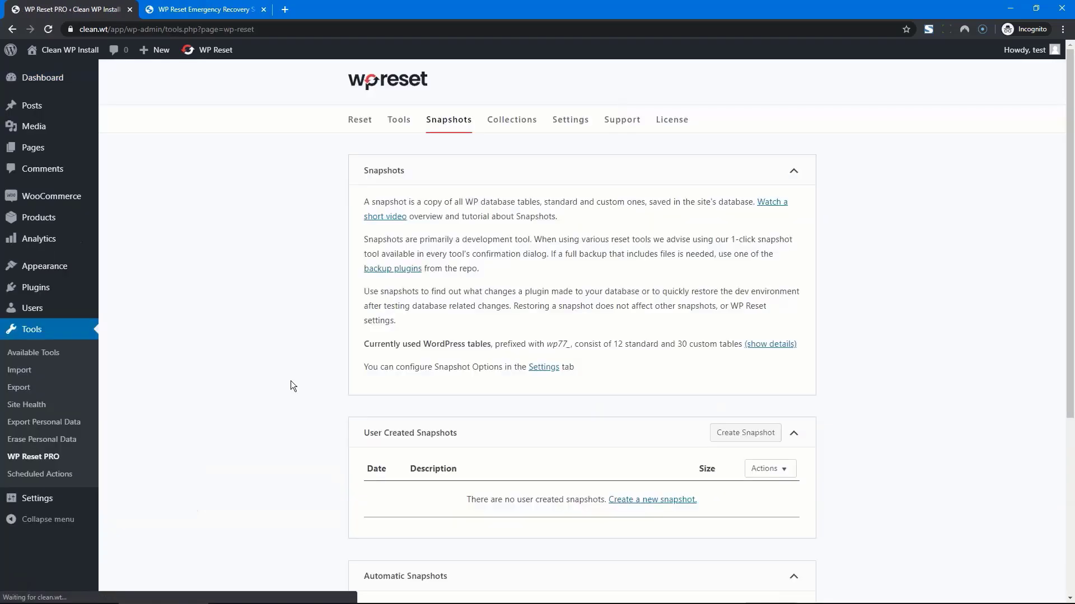
pyautogui.scroll(-5, 508, 273)
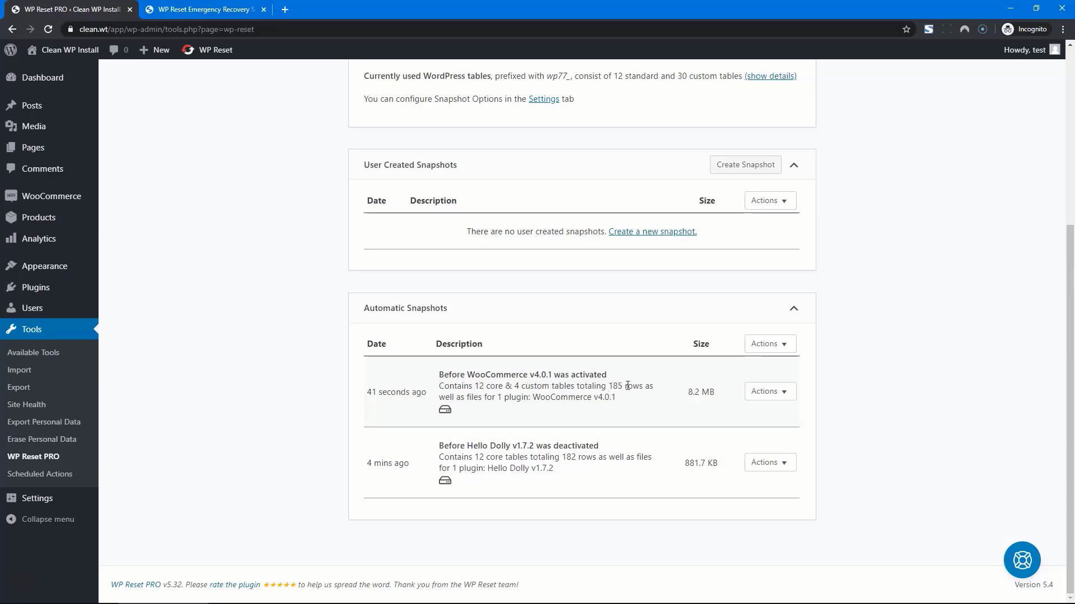
pyautogui.scroll(2, 628, 387)
# Step: Show the current tables' size details, highlighting the custom tables count and the 392 rows figure
pyautogui.click(769, 190)
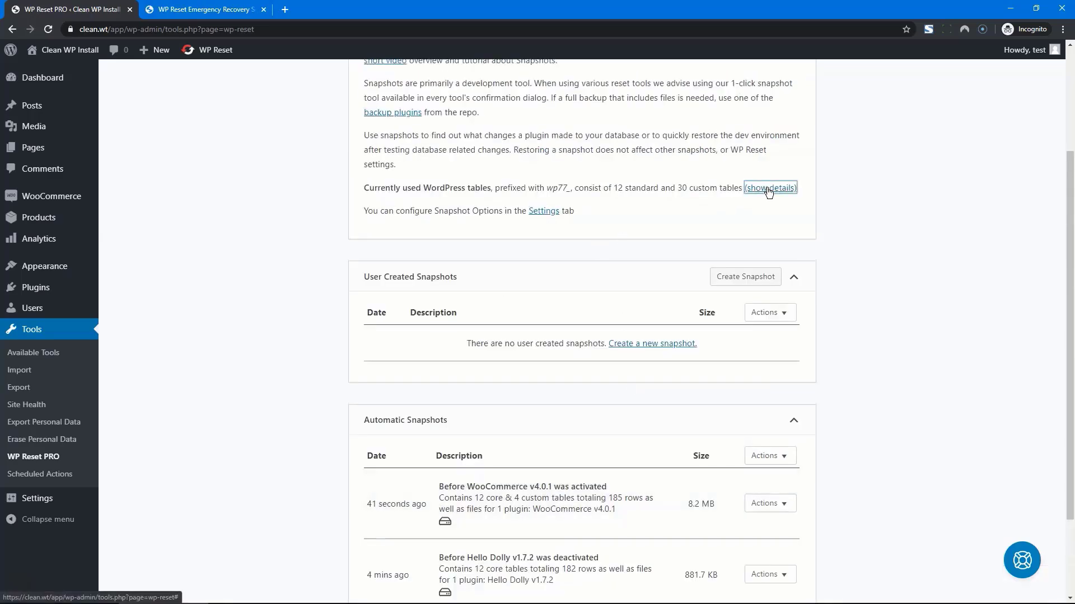
pyautogui.scroll(2, 768, 190)
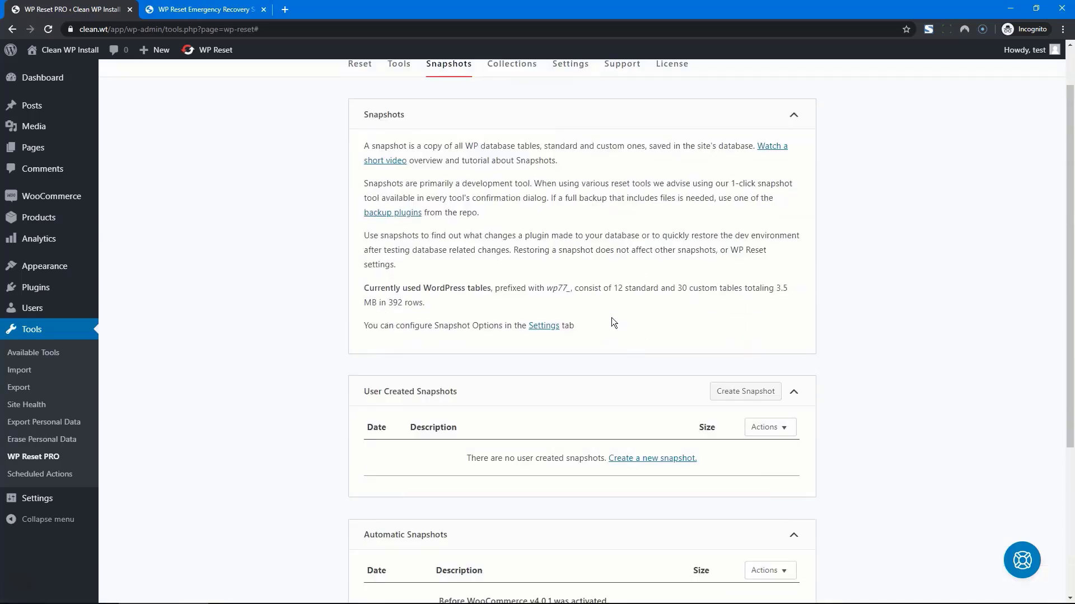
pyautogui.moveTo(659, 287); pyautogui.dragTo(735, 290)
pyautogui.scroll(-1, 735, 290)
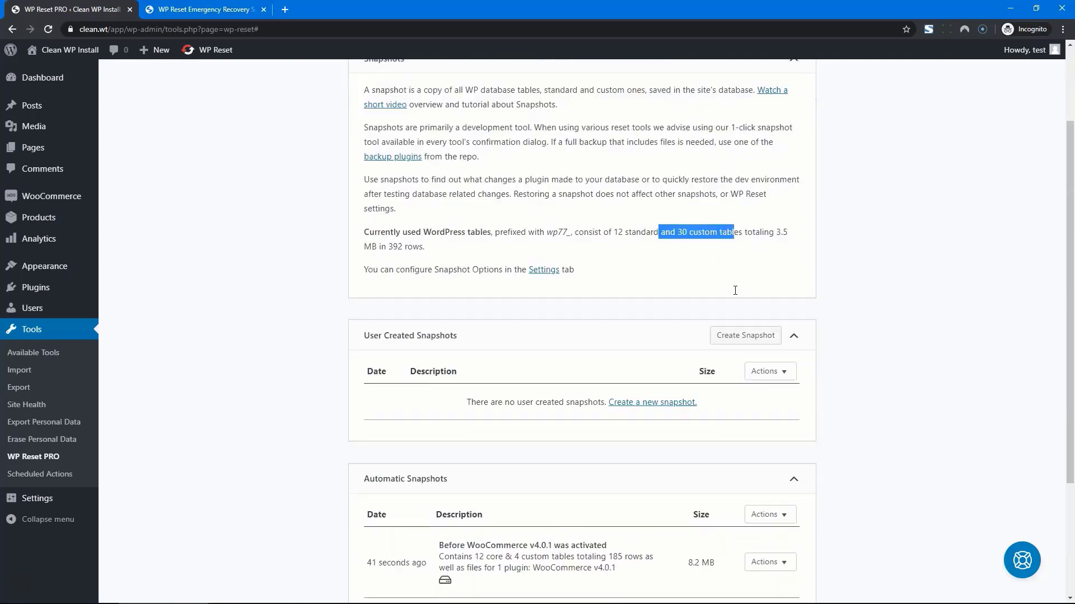
pyautogui.moveTo(774, 232); pyautogui.dragTo(786, 234)
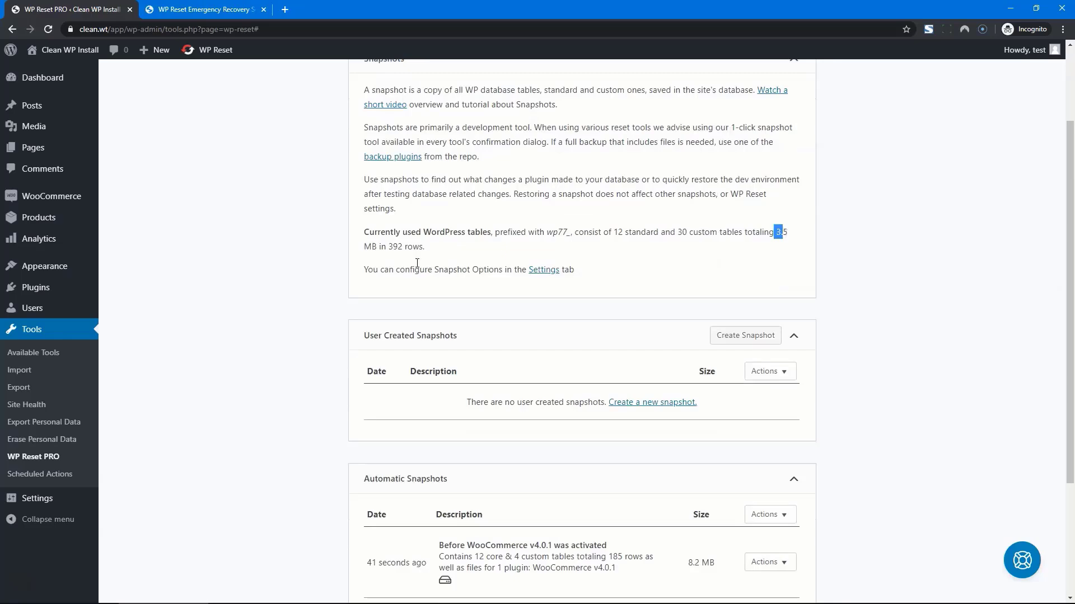
pyautogui.moveTo(389, 245); pyautogui.dragTo(403, 244)
pyautogui.scroll(-3, 446, 245)
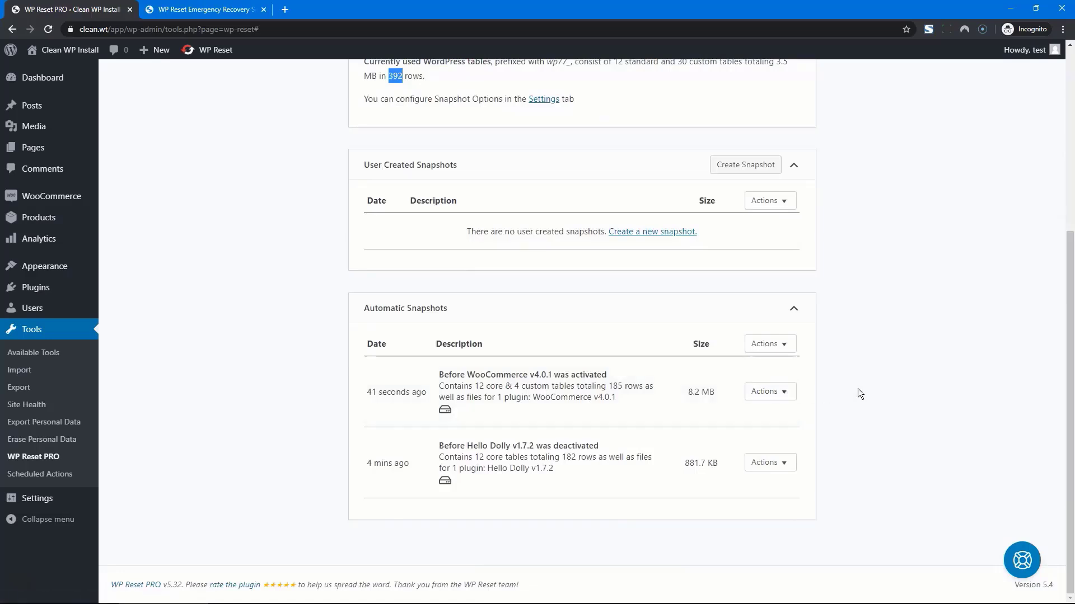
pyautogui.click(772, 391)
pyautogui.click(784, 433)
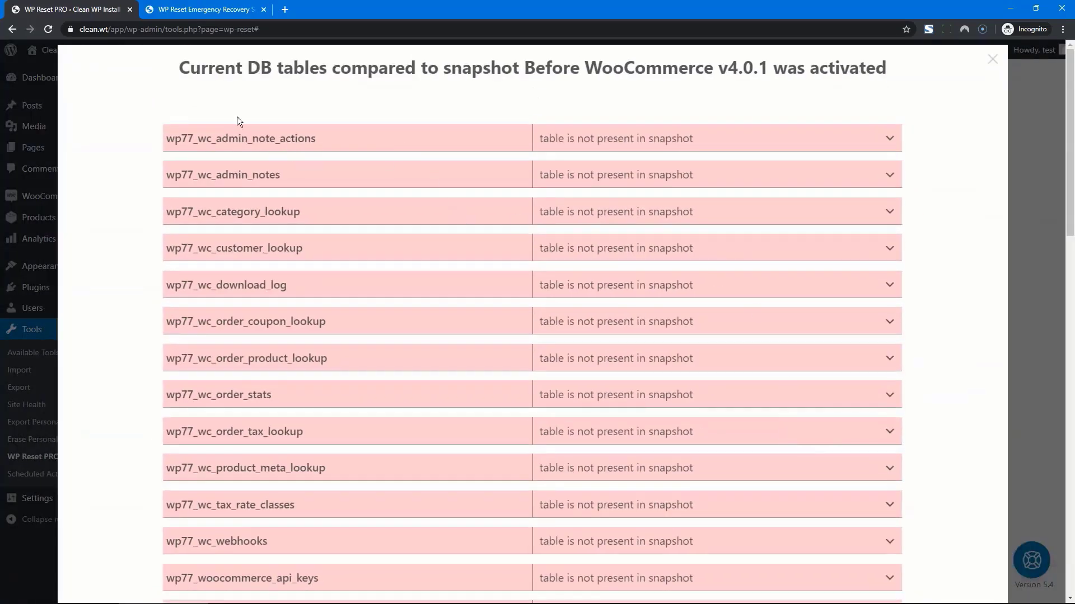
pyautogui.scroll(-1, 263, 169)
pyautogui.scroll(-10, 264, 168)
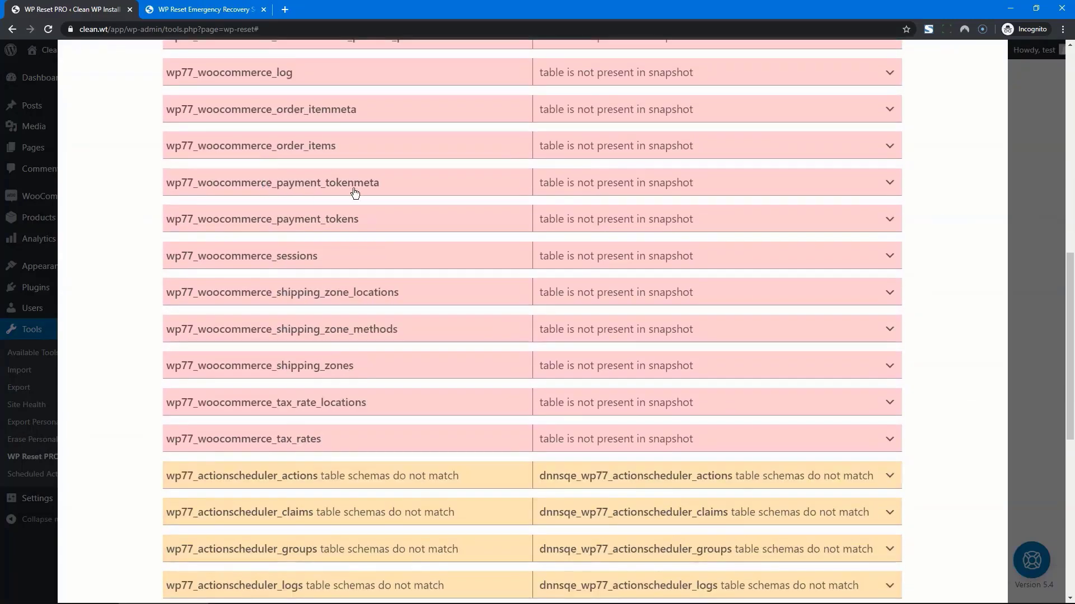
pyautogui.scroll(5, 548, 207)
pyautogui.scroll(-5, 649, 249)
pyautogui.scroll(-1, 649, 254)
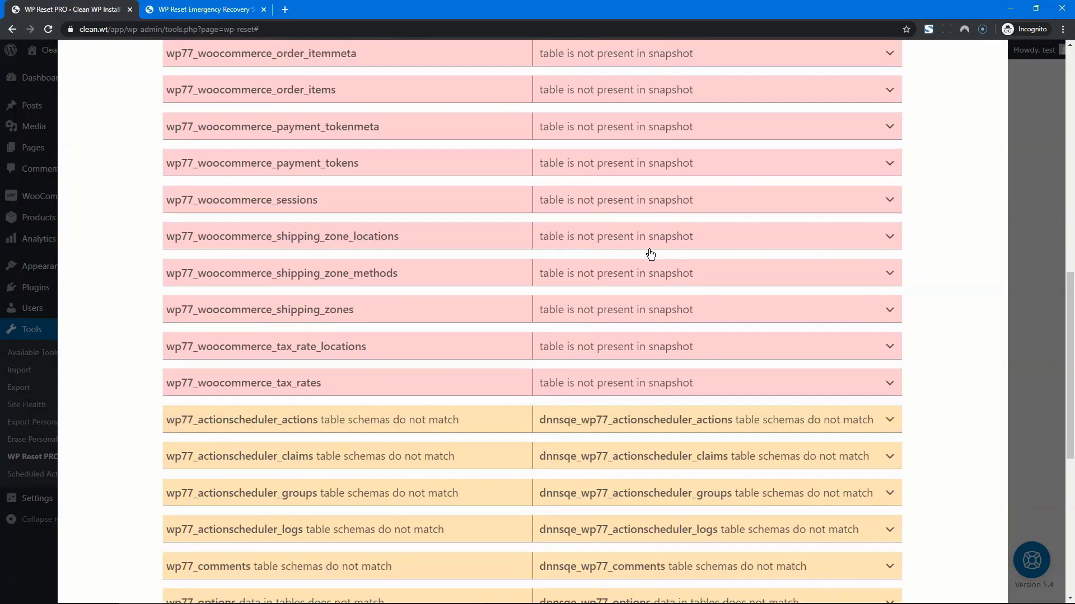
pyautogui.scroll(-7, 650, 254)
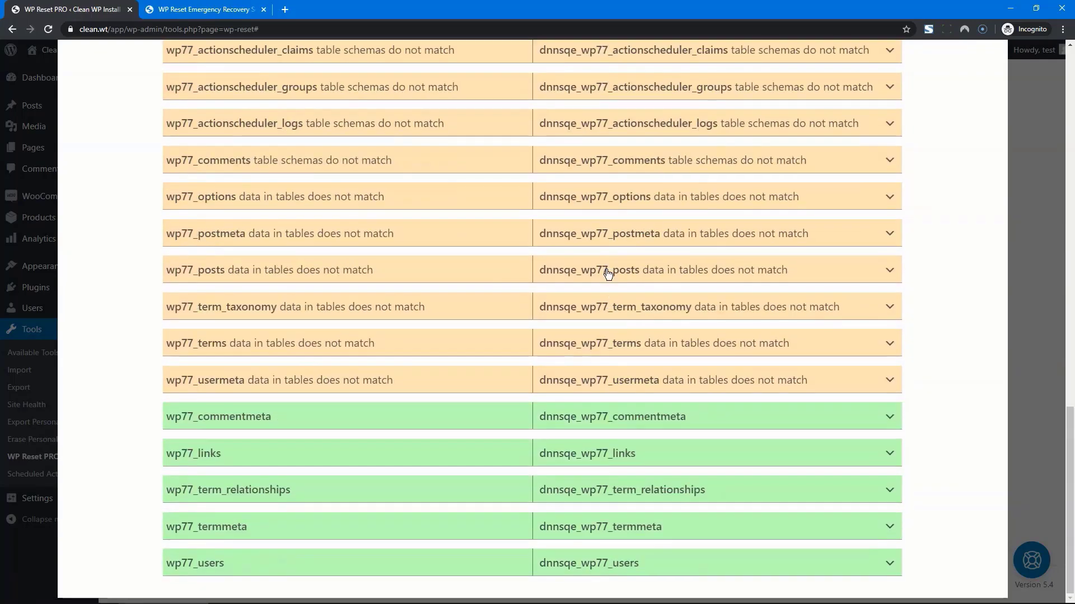
pyautogui.scroll(17, 471, 427)
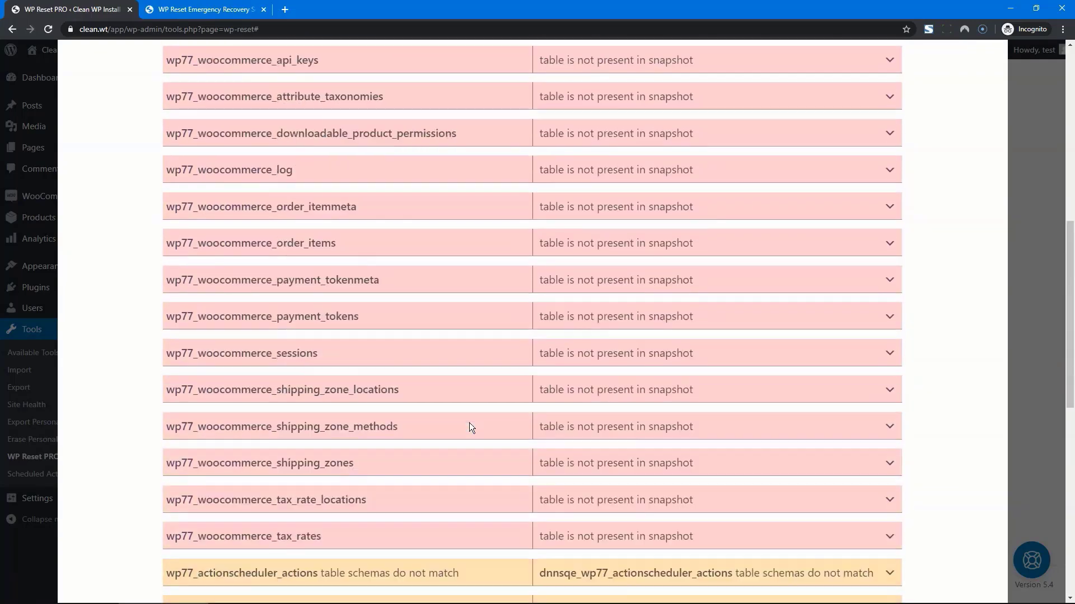
pyautogui.scroll(2, 470, 424)
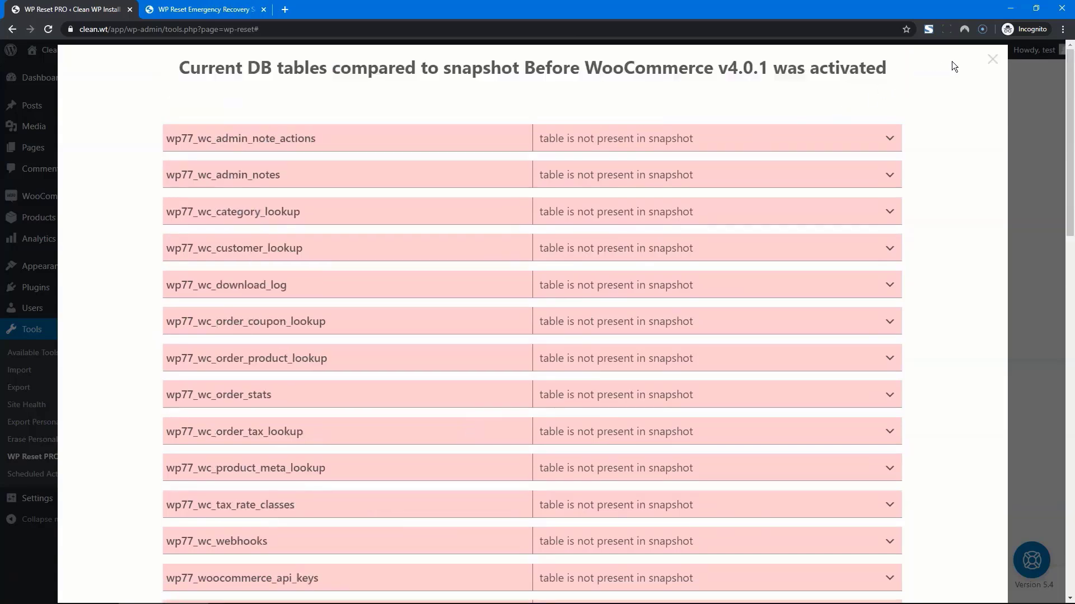
pyautogui.click(991, 65)
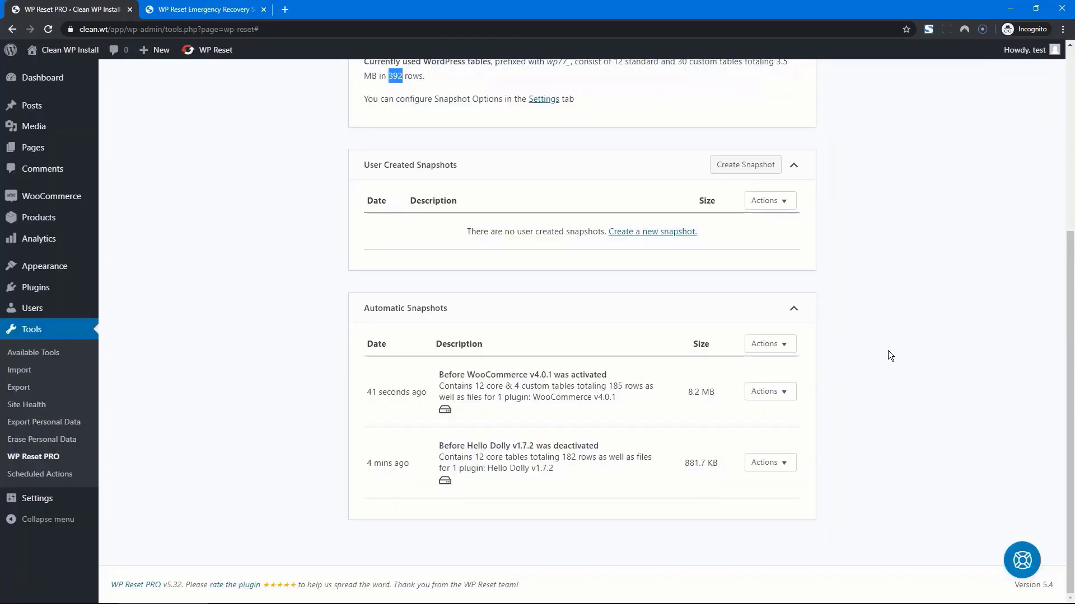
# Step: Clear the highlight, visit the Plugins list, and return to the WP Reset PRO Snapshots page
pyautogui.click(884, 381)
pyautogui.click(27, 291)
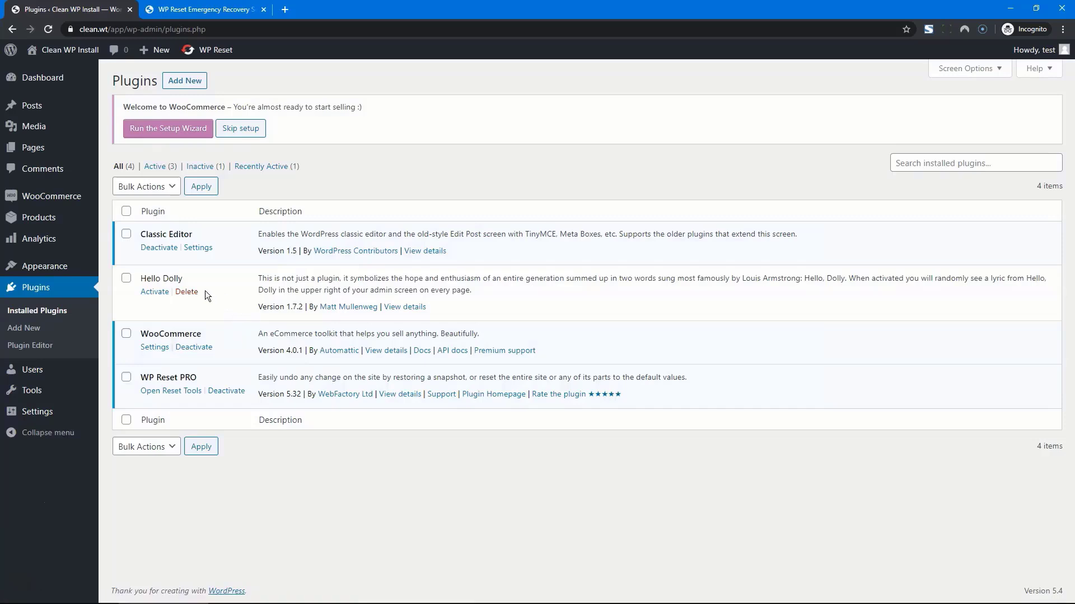
pyautogui.moveTo(43, 388)
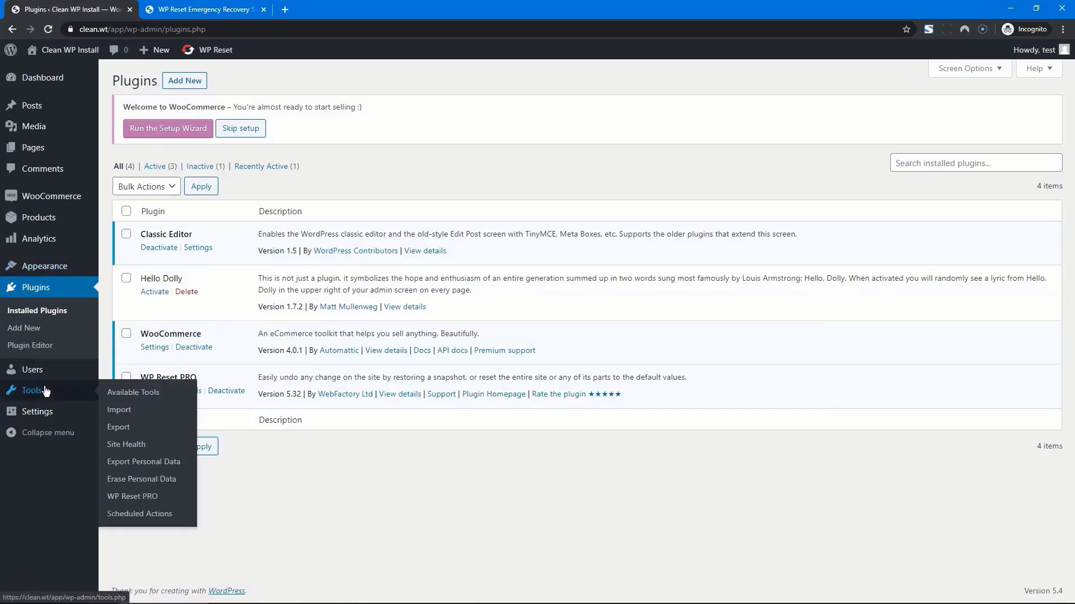
pyautogui.click(132, 497)
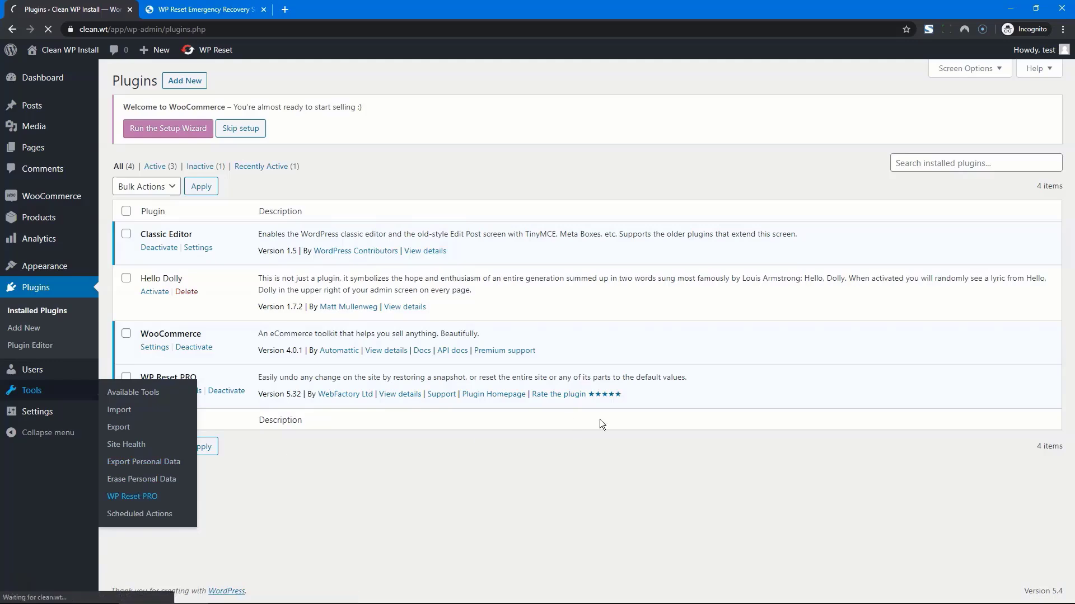
pyautogui.scroll(-5, 873, 369)
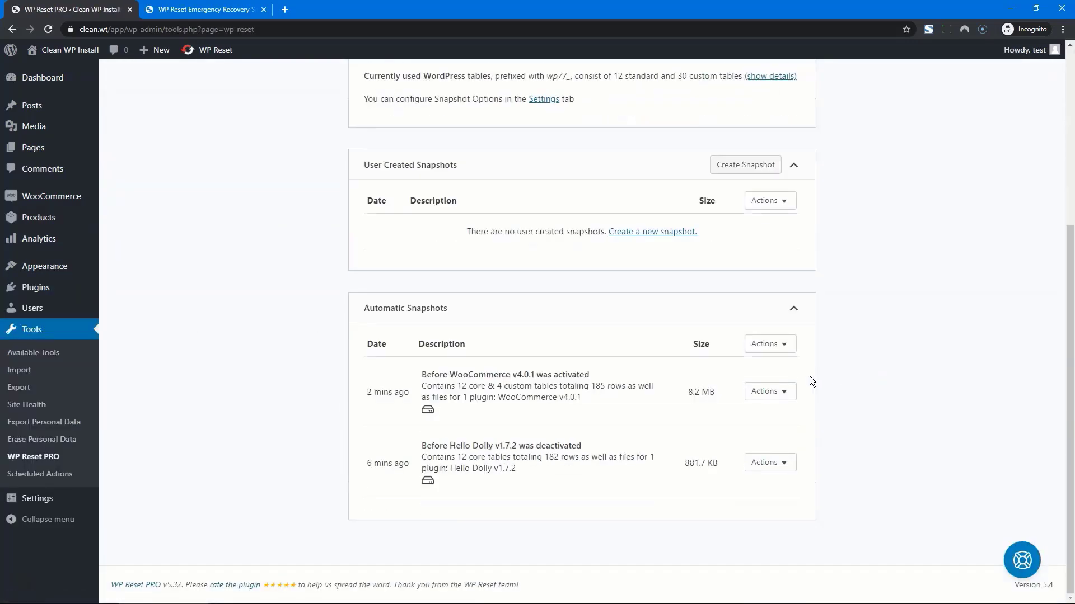
# Step: Restore the pre-WooCommerce snapshot, confirm it, and reload the page with the restored data
pyautogui.click(782, 394)
pyautogui.click(785, 416)
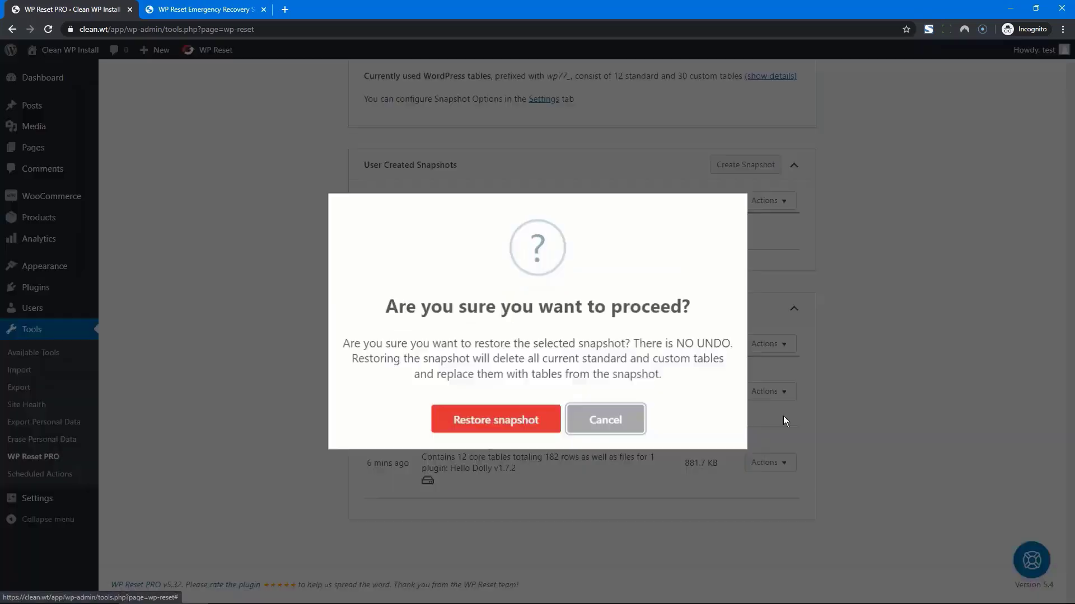
pyautogui.click(485, 417)
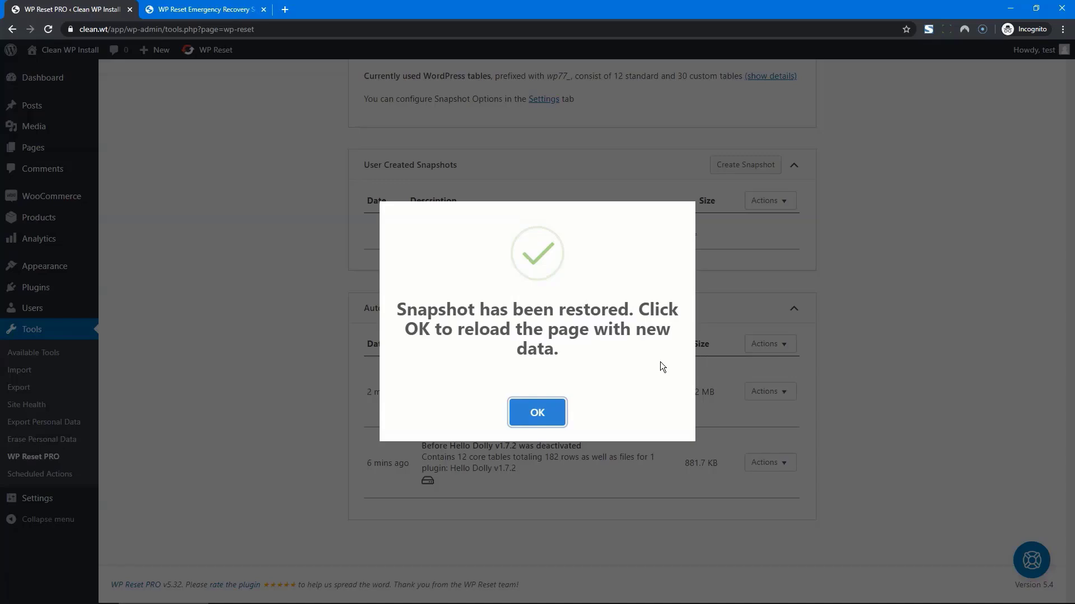
pyautogui.click(540, 409)
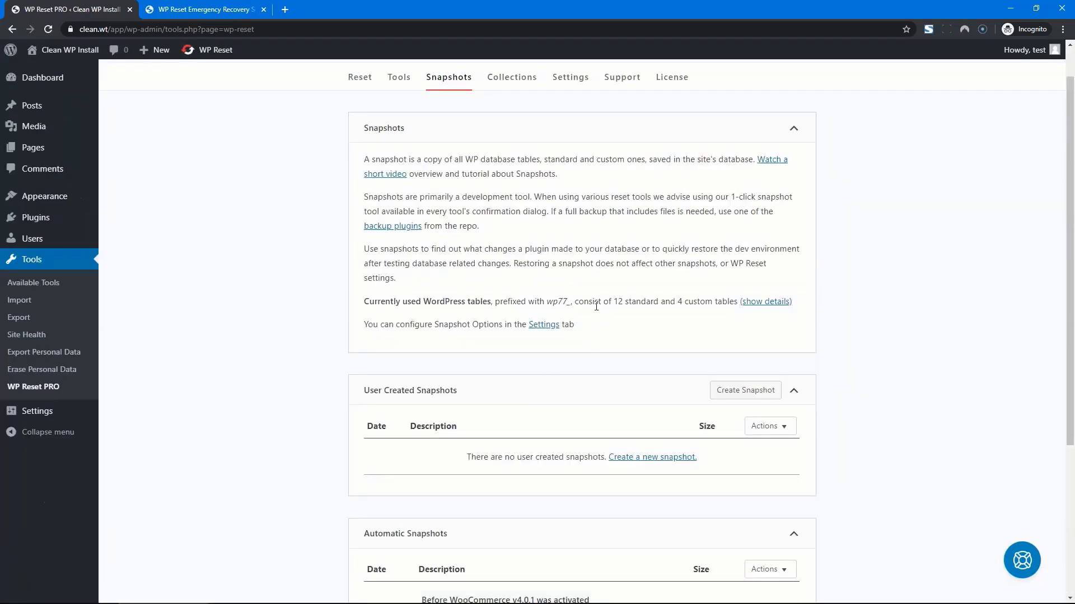
# Step: Show table details confirming the database now has 12 standard and 4 custom tables
pyautogui.moveTo(610, 303); pyautogui.dragTo(721, 302)
pyautogui.click(710, 304)
pyautogui.click(744, 302)
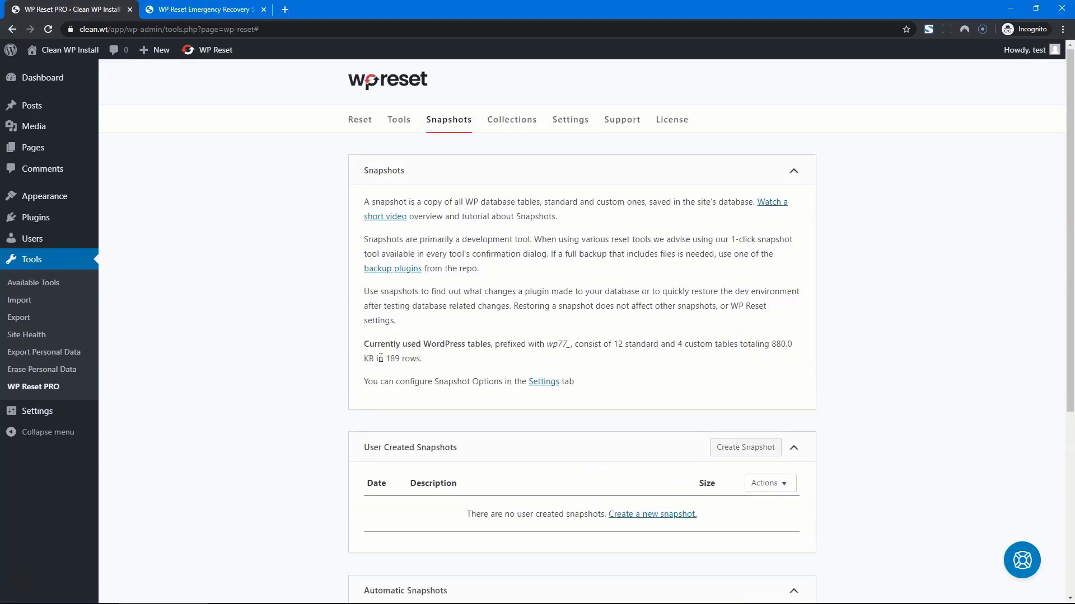
pyautogui.moveTo(782, 344); pyautogui.dragTo(786, 343)
# Step: Go to the Collections page and start creating the first plugin collection
pyautogui.scroll(-5, 829, 347)
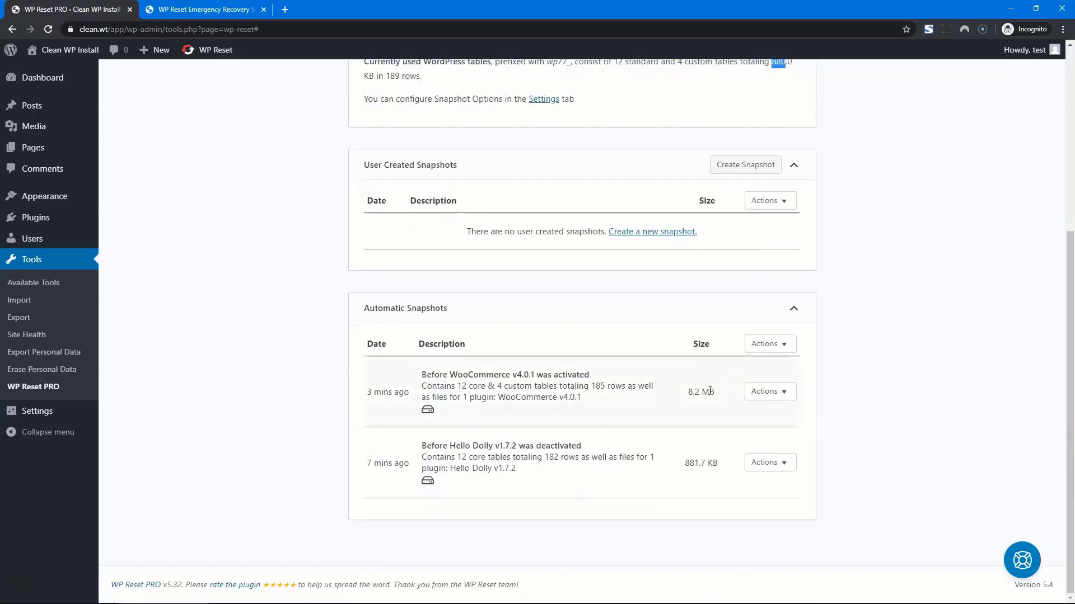
pyautogui.click(46, 222)
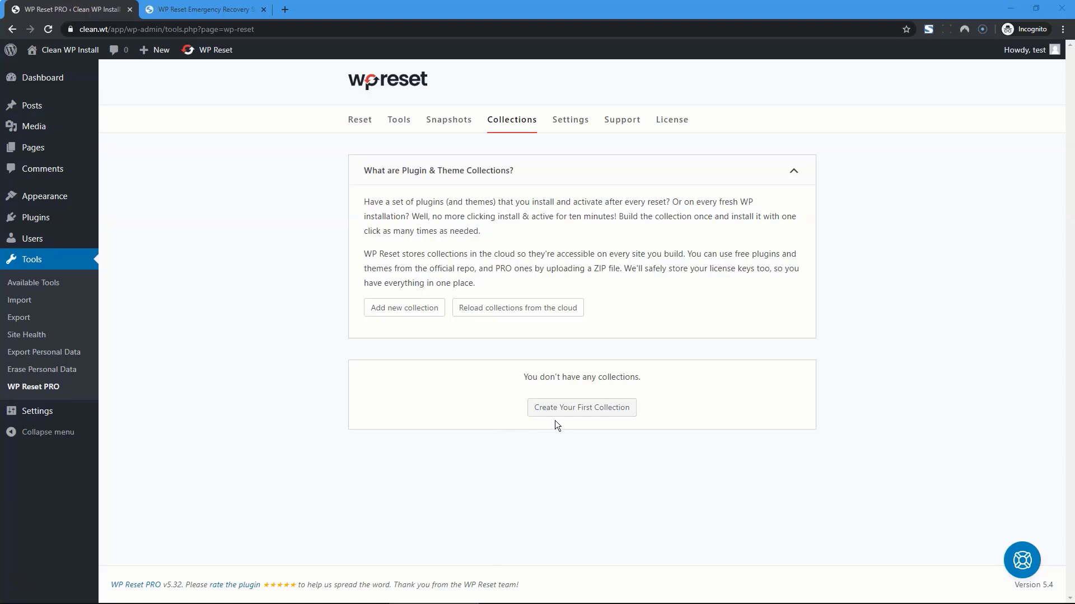
pyautogui.click(605, 409)
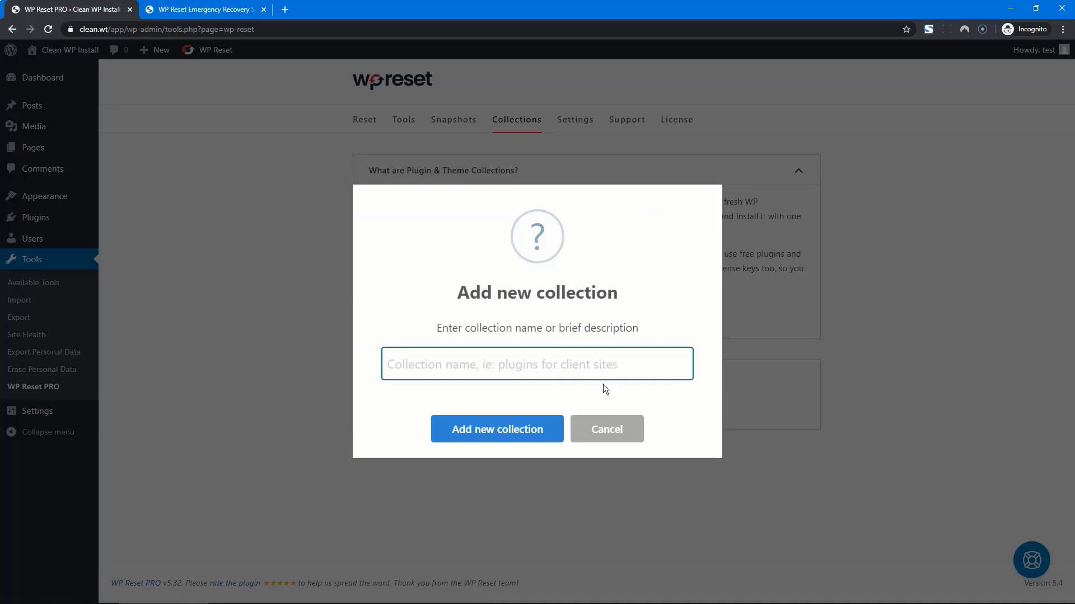
# Step: Name the new collection 'my best plugins' and add Classic Editor to it
pyautogui.write('my best plugi')
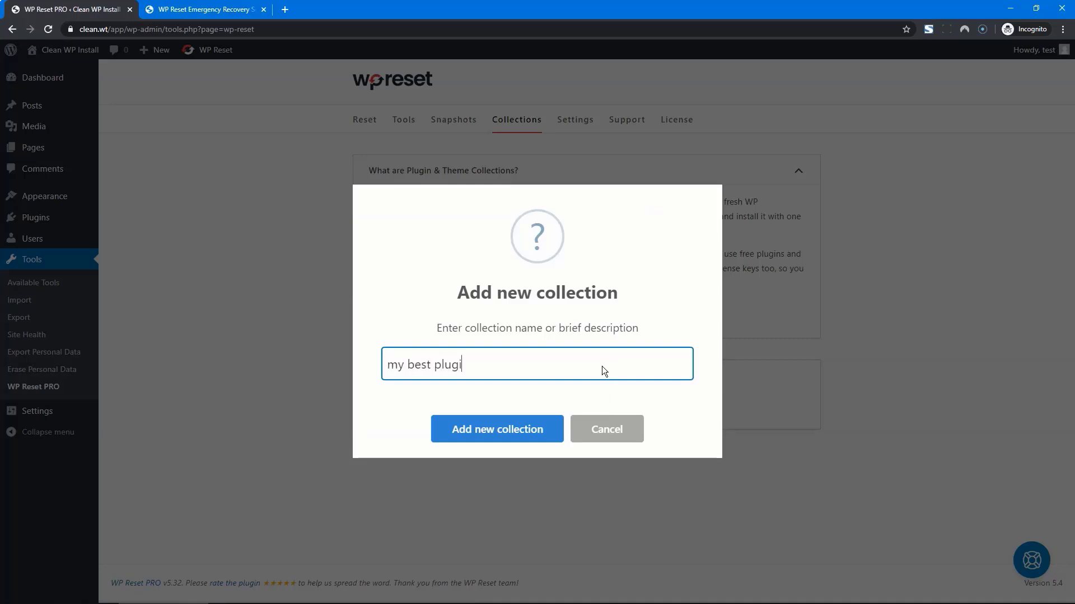
pyautogui.write('ns')
pyautogui.press('Return')
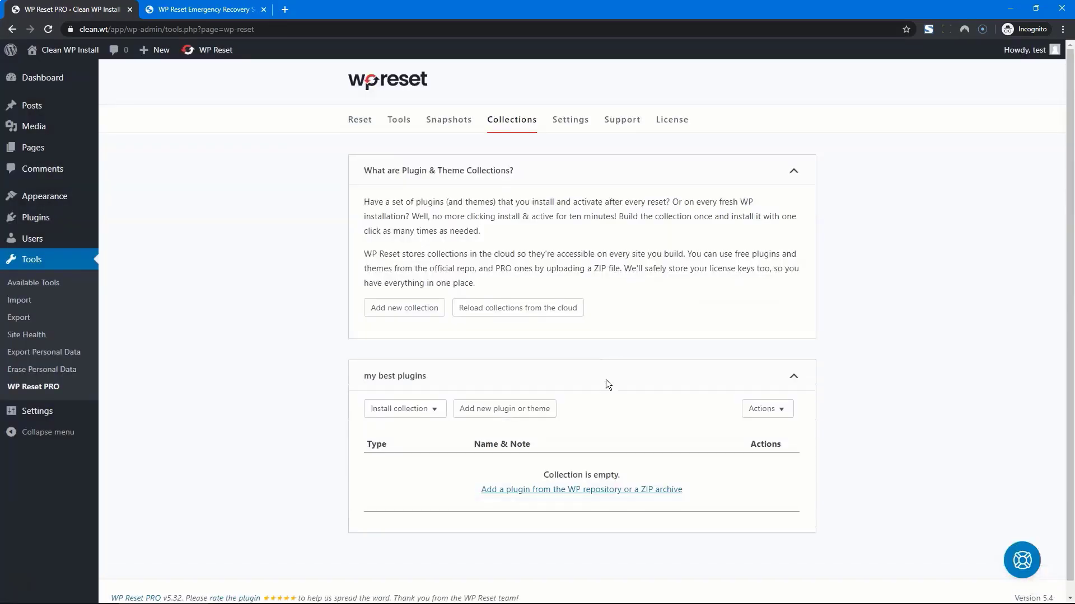
pyautogui.click(496, 410)
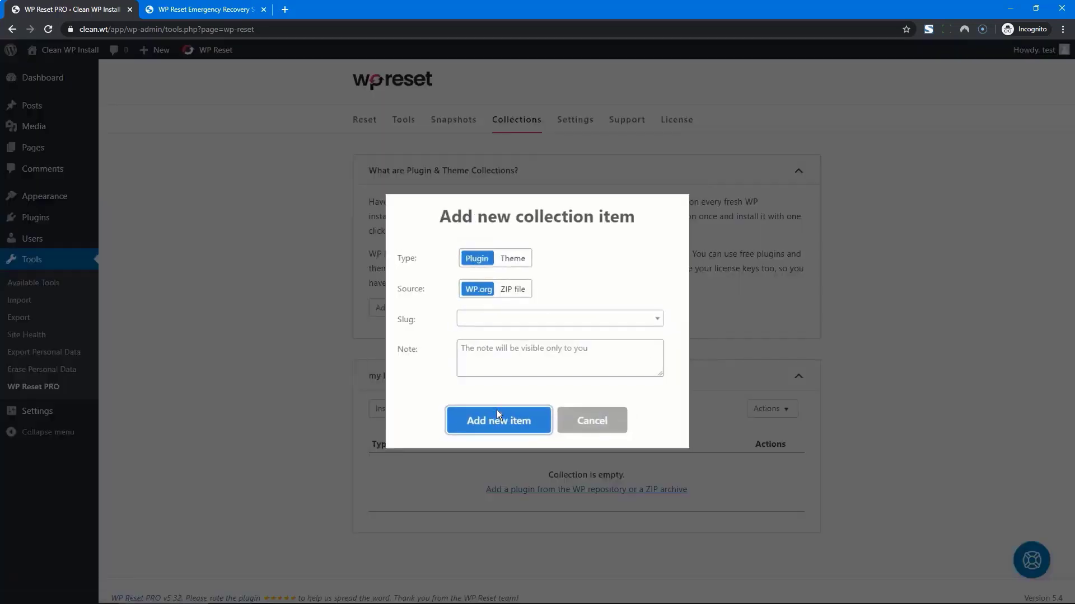
pyautogui.click(499, 324)
pyautogui.write('c')
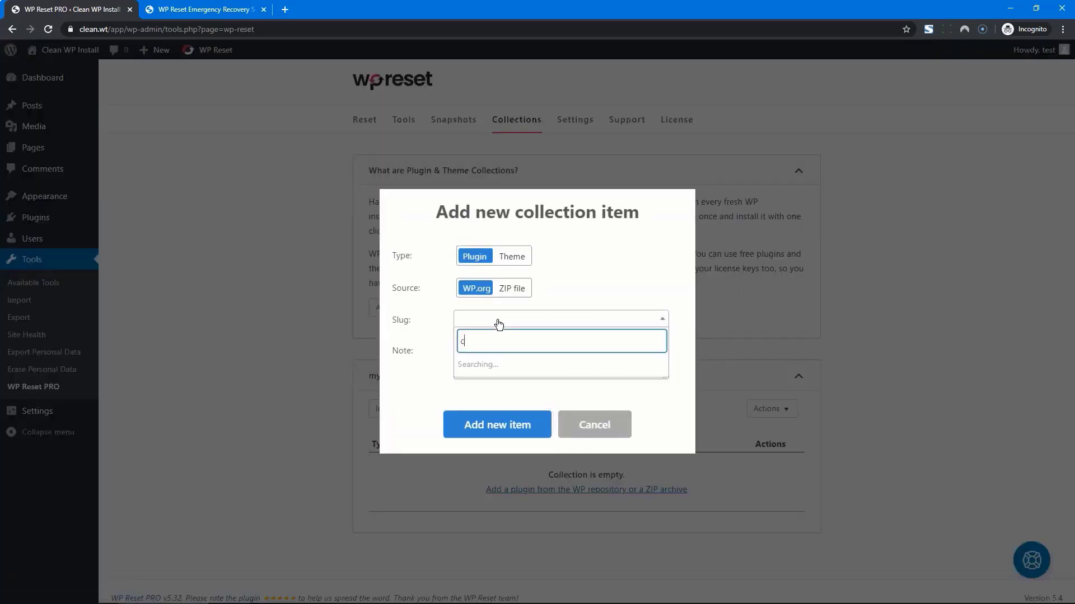
pyautogui.write('lassic editor')
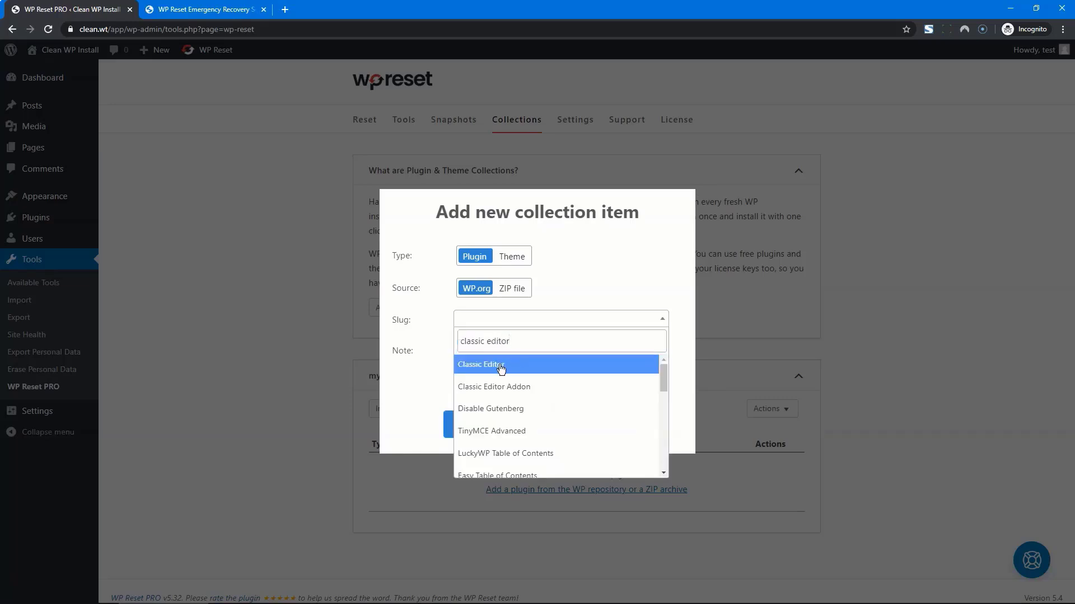
pyautogui.click(500, 365)
pyautogui.click(497, 420)
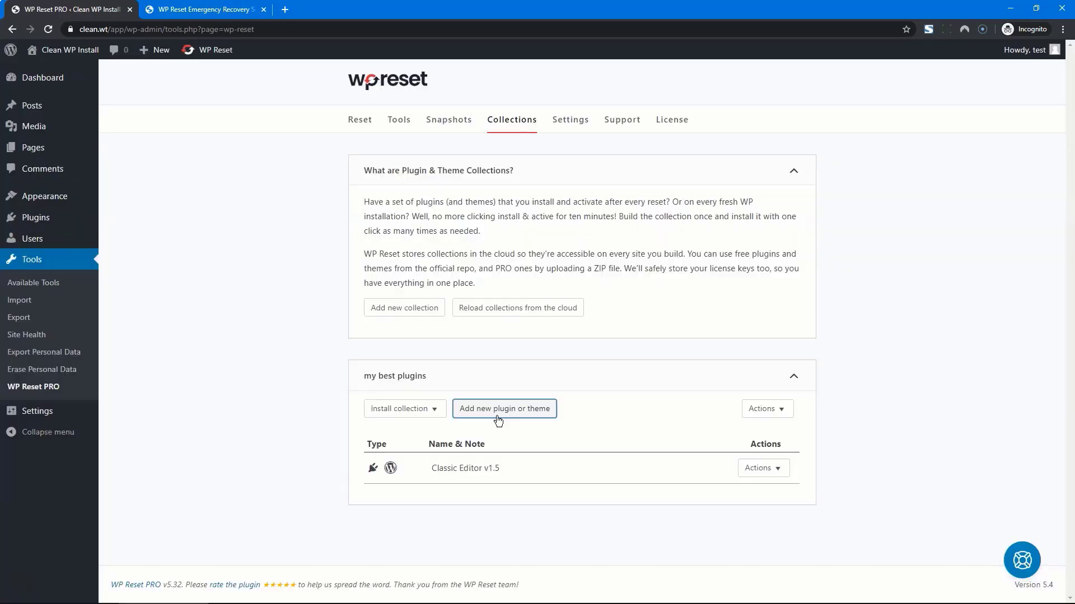
# Step: Add 301 Redirects – Easy Redirect Manager to the collection
pyautogui.click(499, 421)
pyautogui.click(501, 324)
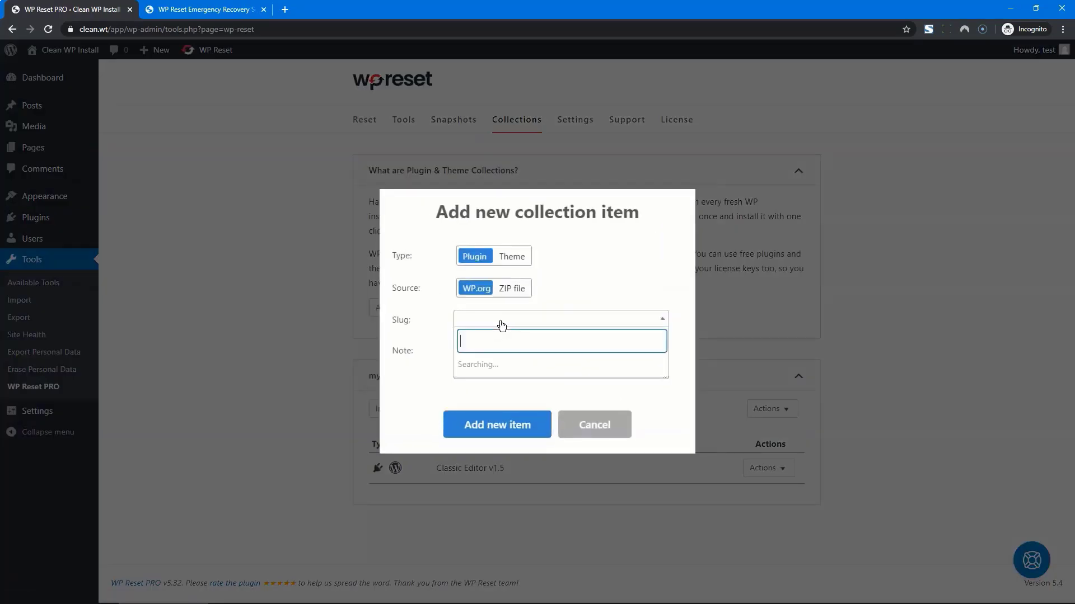
pyautogui.write('301 redirect')
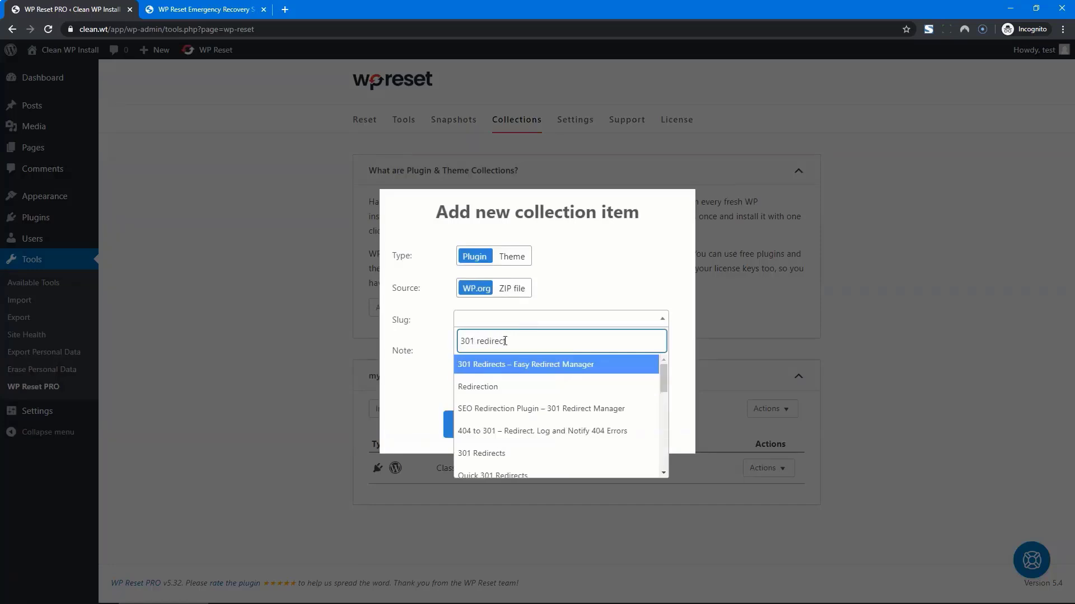
pyautogui.click(511, 367)
pyautogui.click(497, 425)
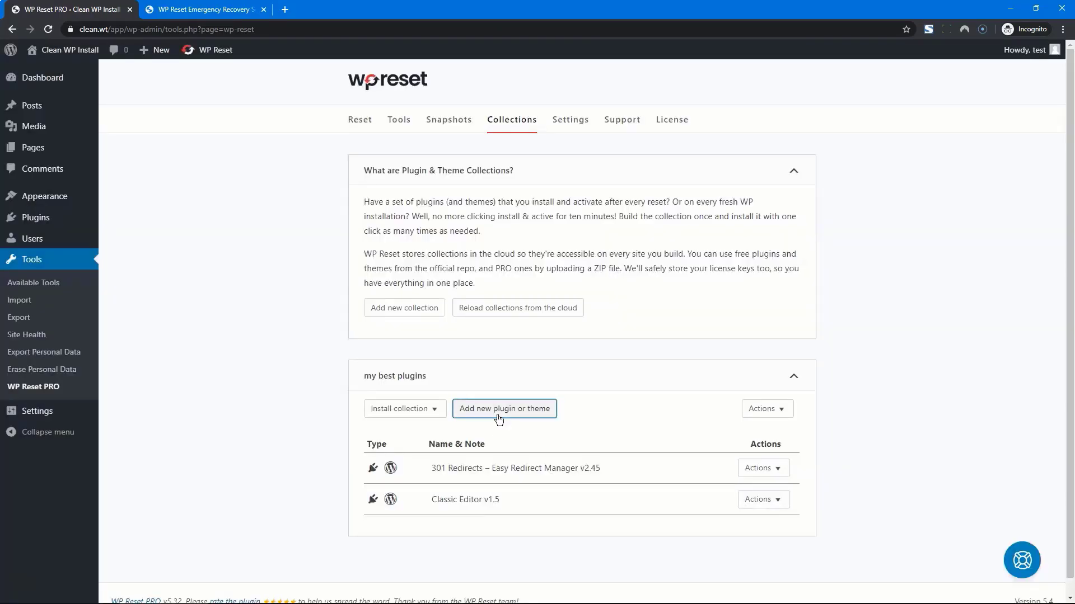
# Step: Start a ZIP-file collection item with a license key, then cancel it
pyautogui.click(498, 406)
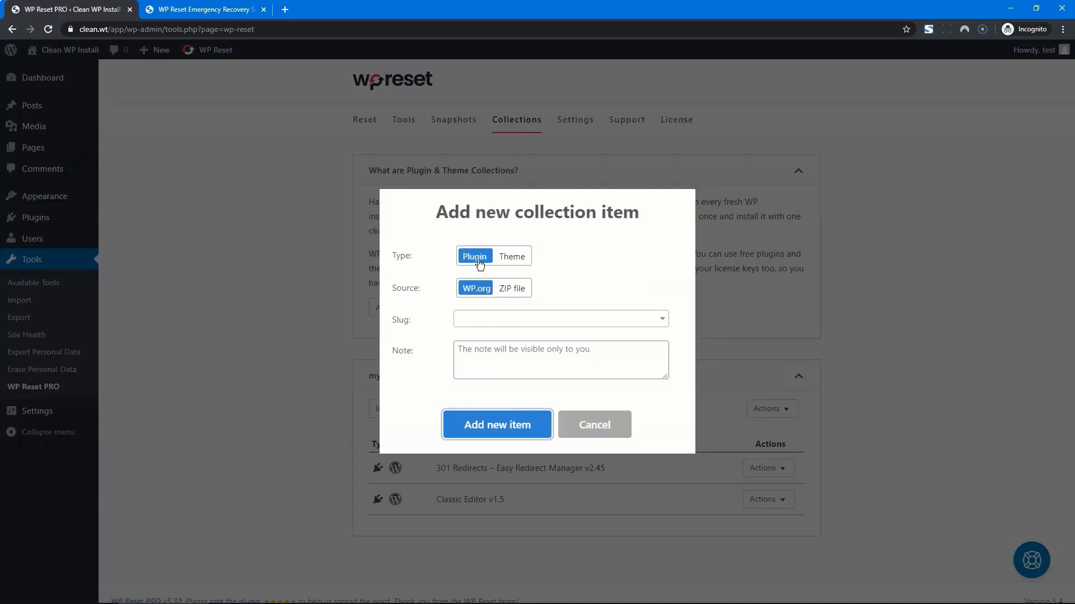
pyautogui.click(519, 288)
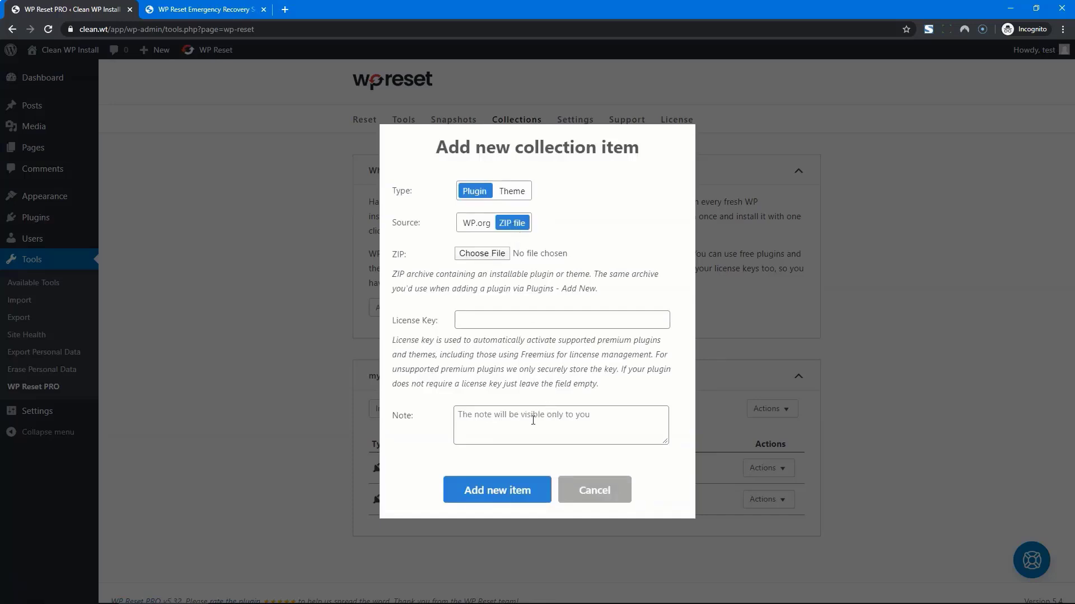
pyautogui.click(512, 325)
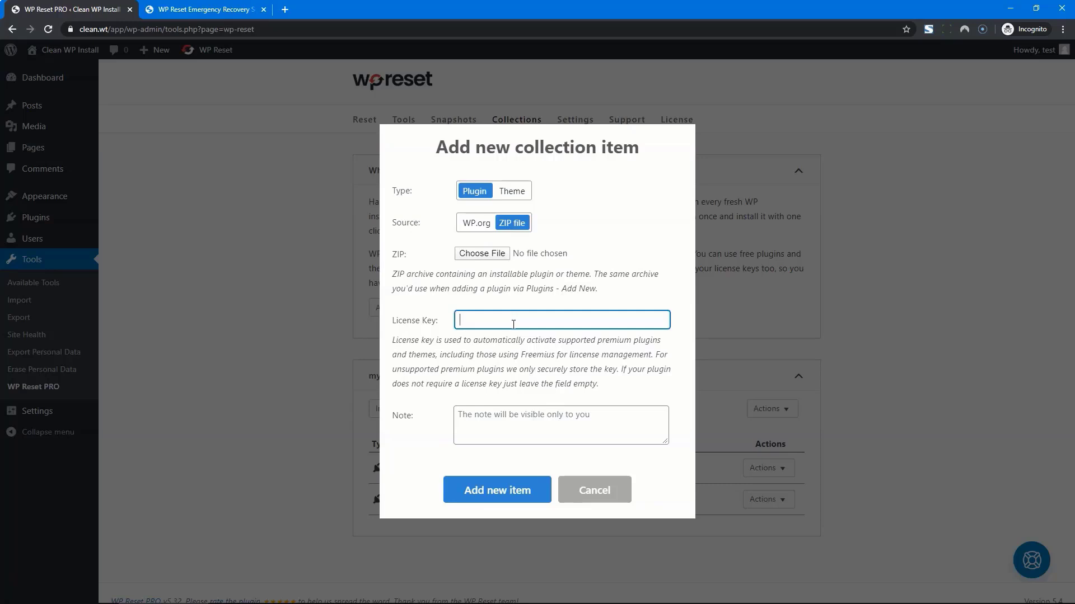
pyautogui.click(582, 498)
pyautogui.scroll(-1, 784, 334)
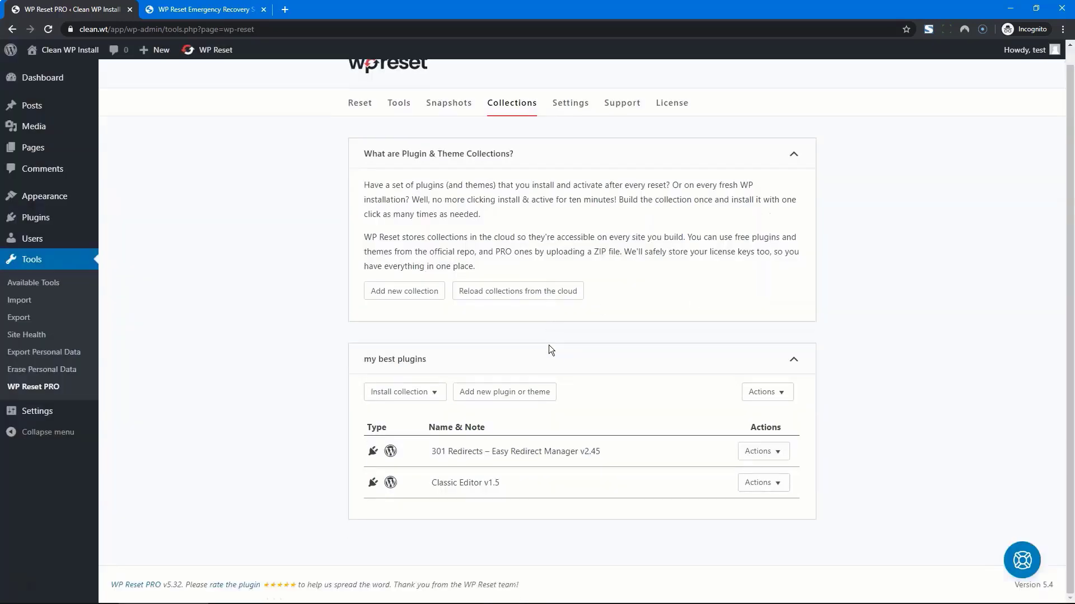
# Step: Install and activate the my best plugins collection, dismiss the success message, and go to Plugins
pyautogui.click(435, 393)
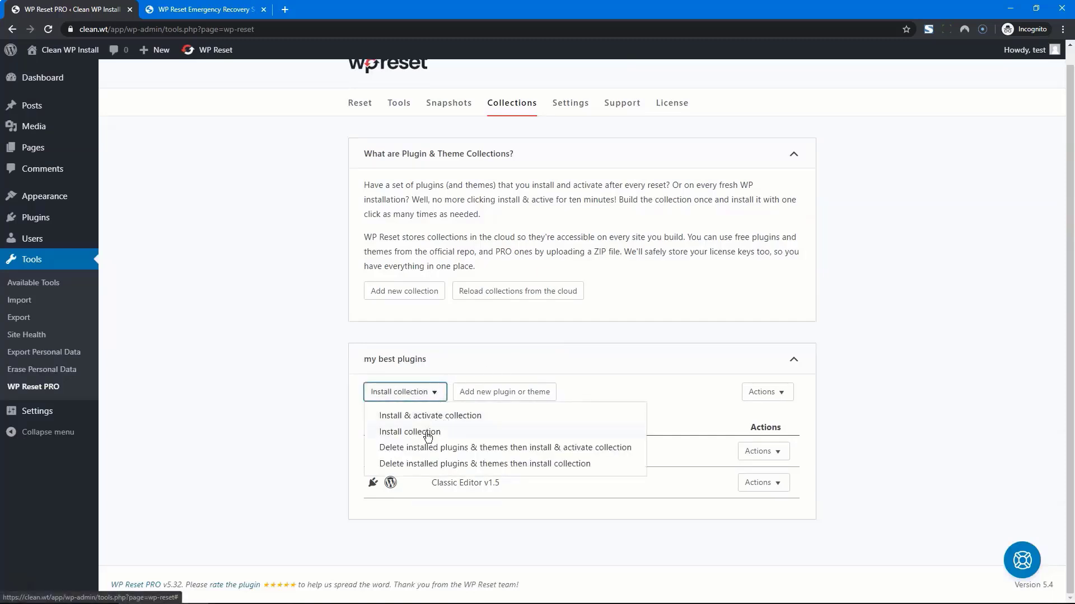
pyautogui.click(415, 415)
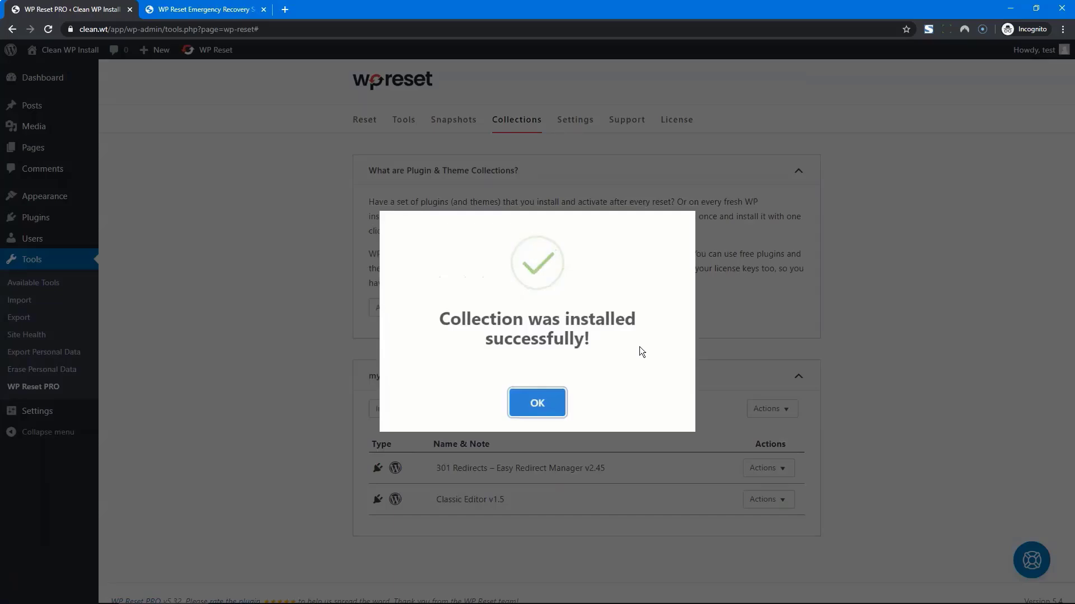
pyautogui.click(551, 402)
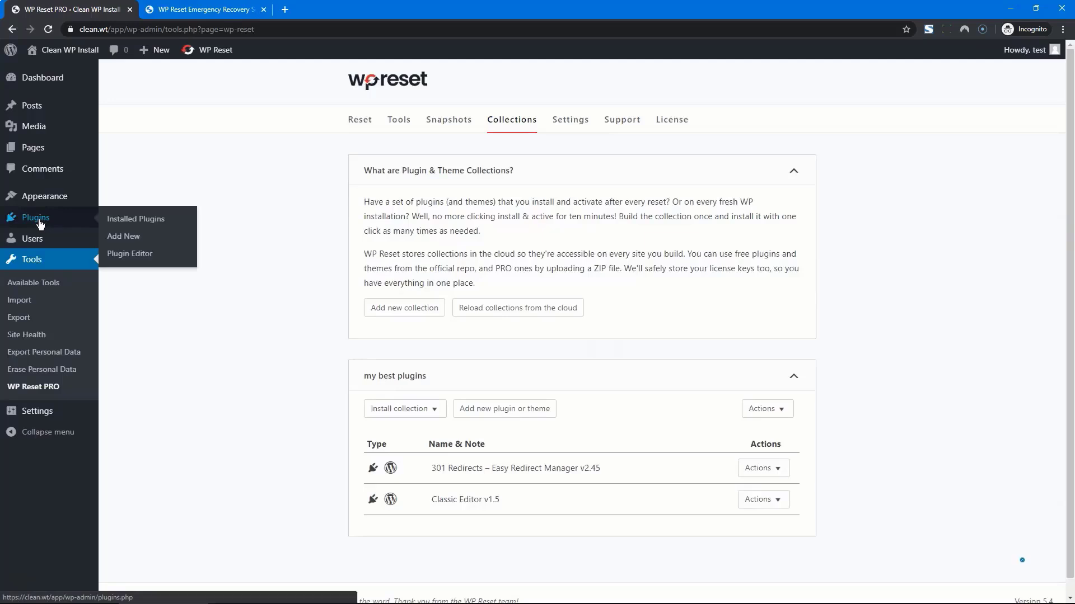
pyautogui.click(40, 221)
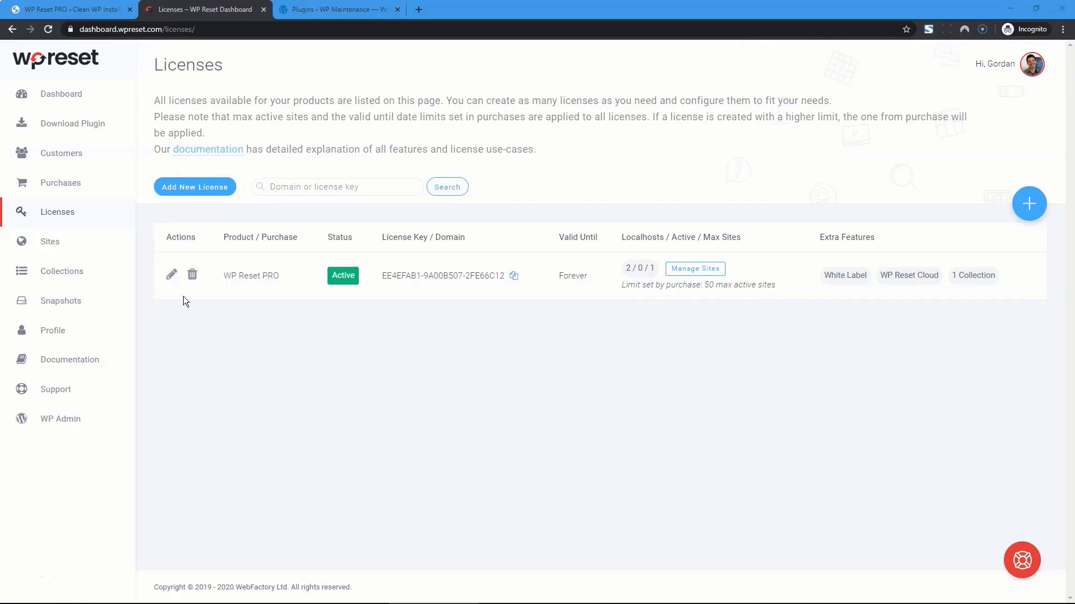
# Step: Browse the dashboard's Sites, Collections and Cloud Snapshots pages, then return to Licenses
pyautogui.click(50, 242)
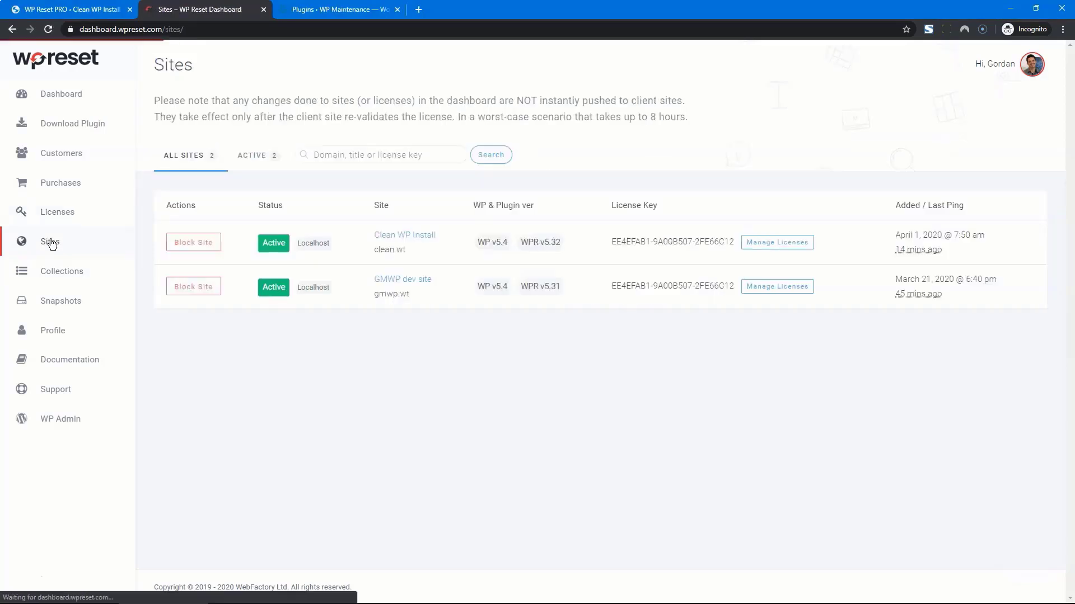
pyautogui.click(53, 271)
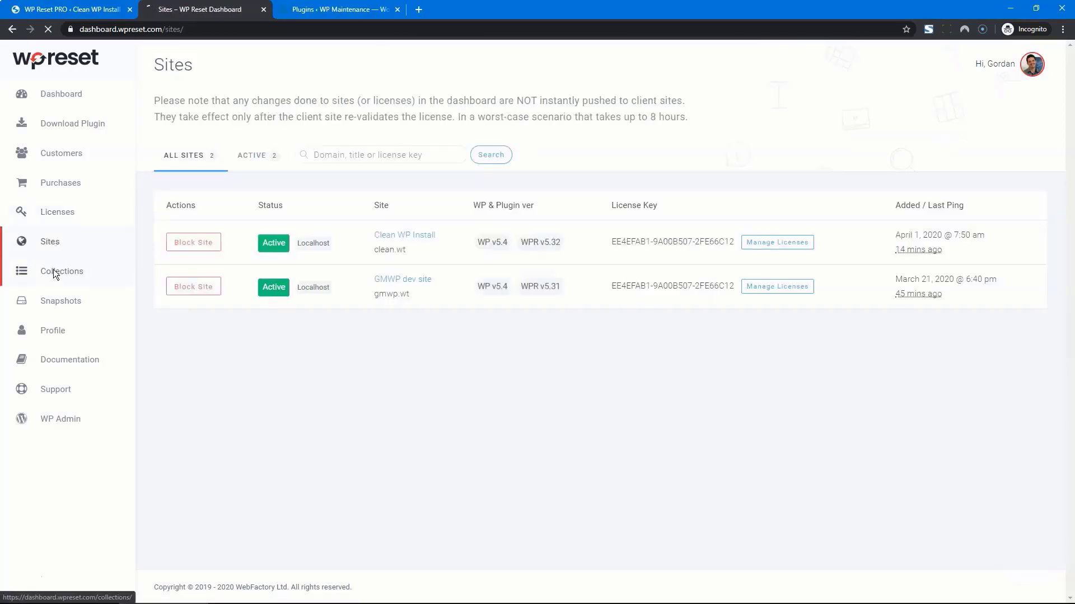
pyautogui.click(56, 301)
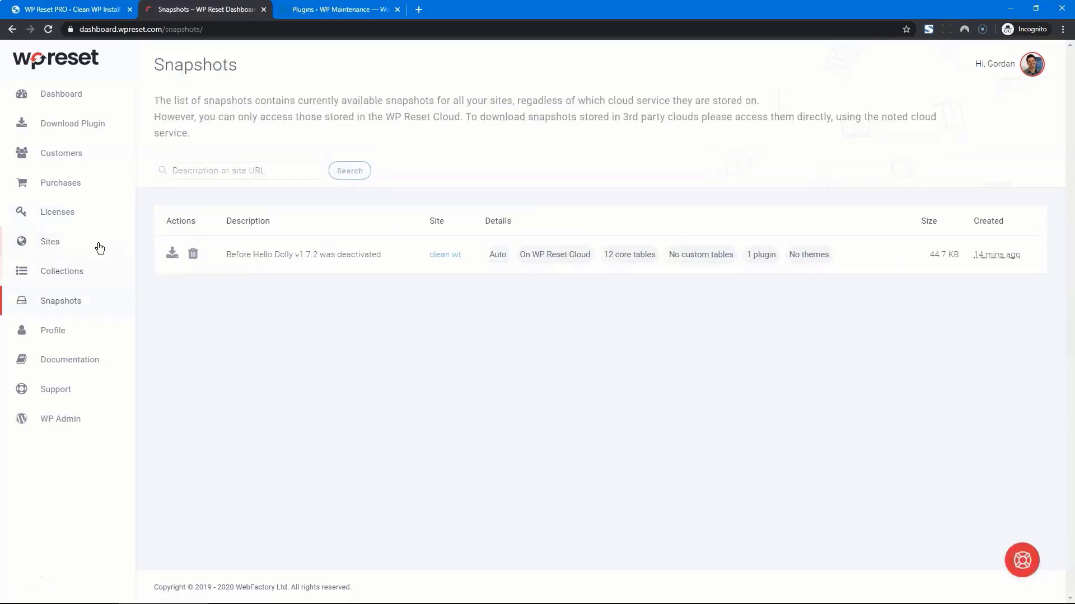
pyautogui.click(64, 213)
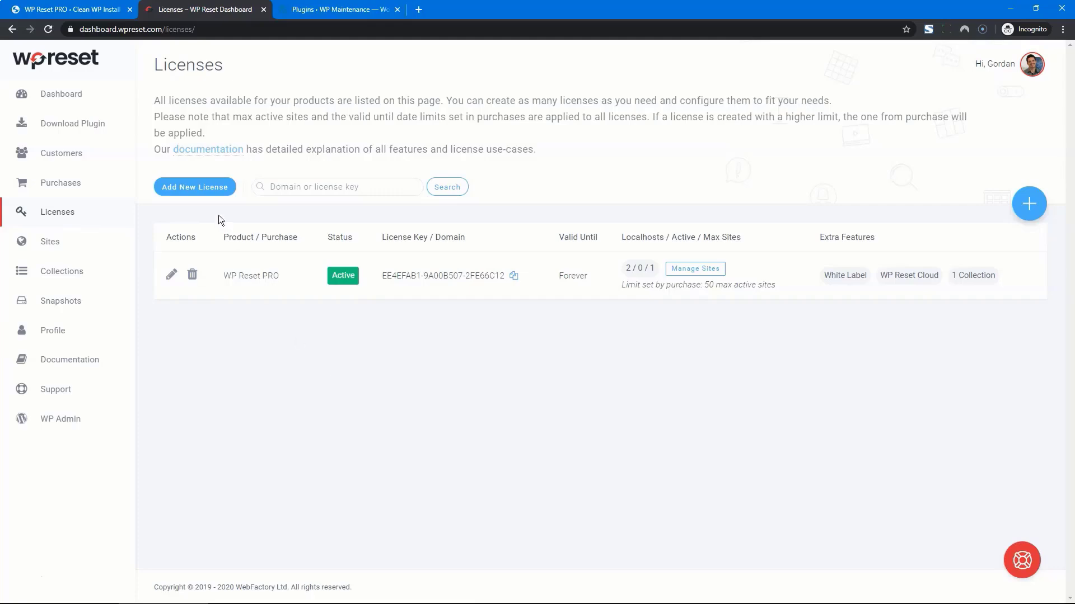
# Step: Create and activate a domain license for wpmaintenancemode.com with White Label, WP Reset Cloud and my best plugins
pyautogui.click(201, 191)
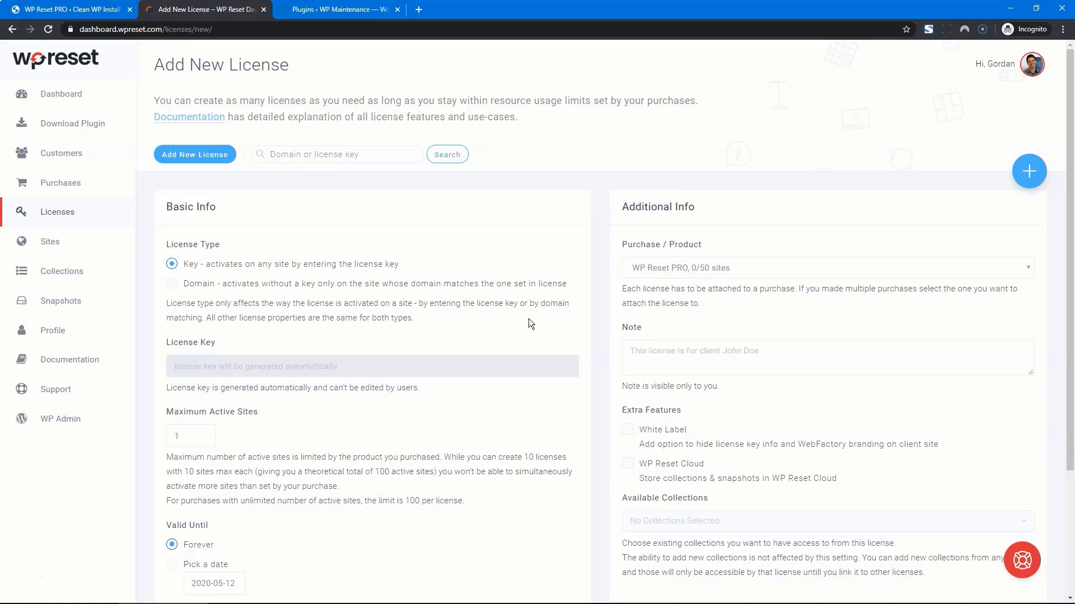
pyautogui.click(172, 286)
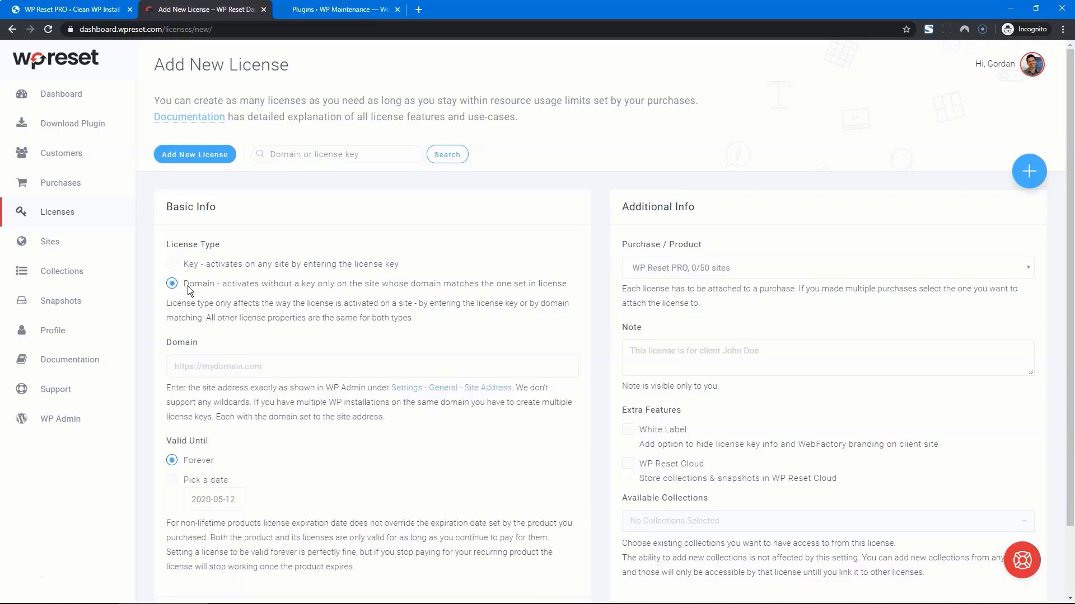
pyautogui.click(250, 368)
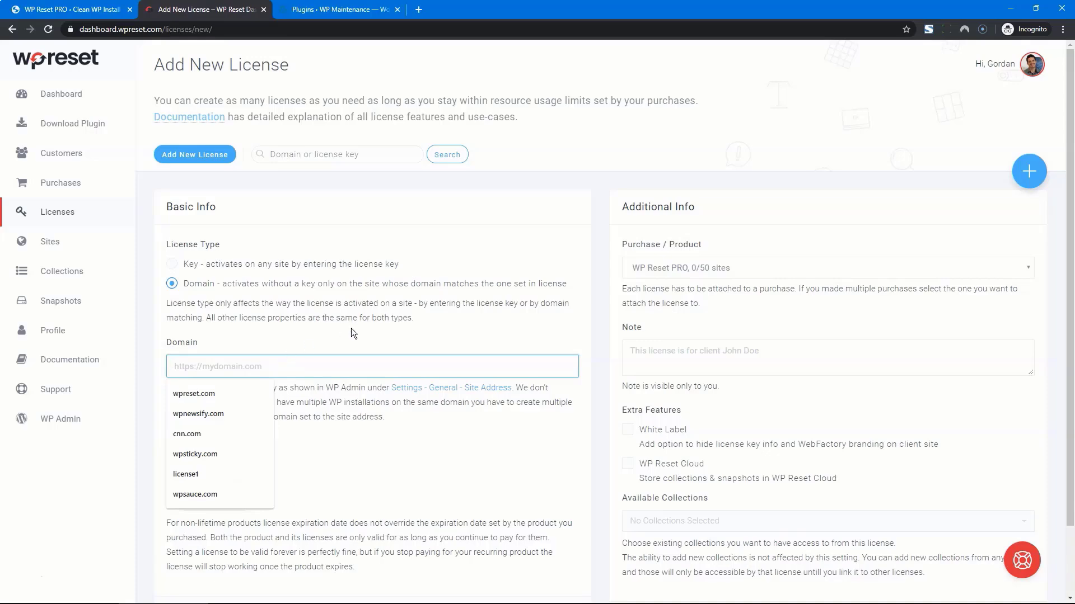
pyautogui.write('wpmaintenancemode.com')
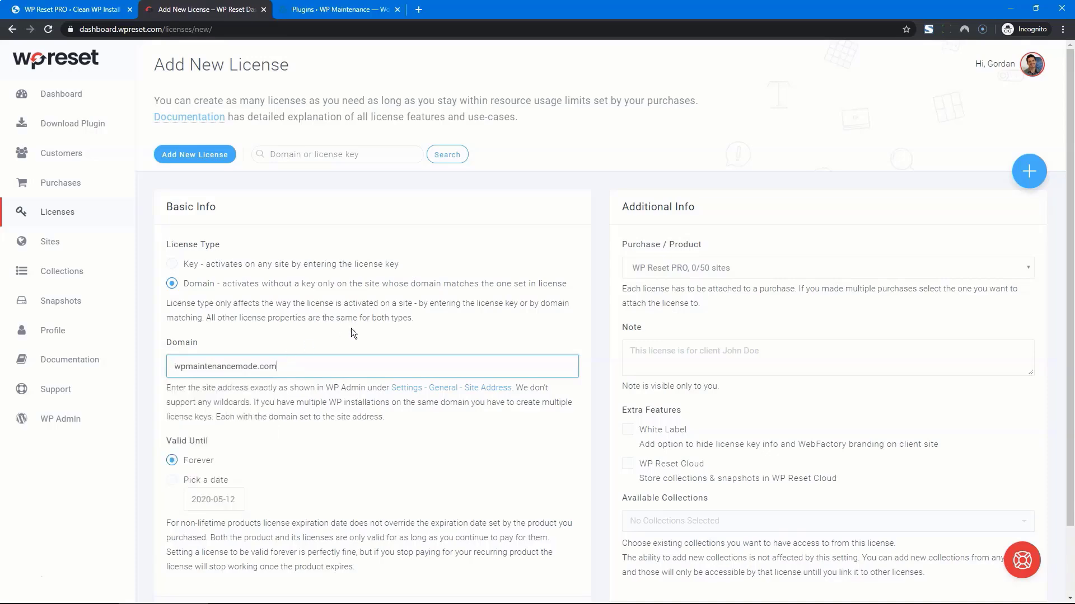
pyautogui.scroll(-2, 352, 333)
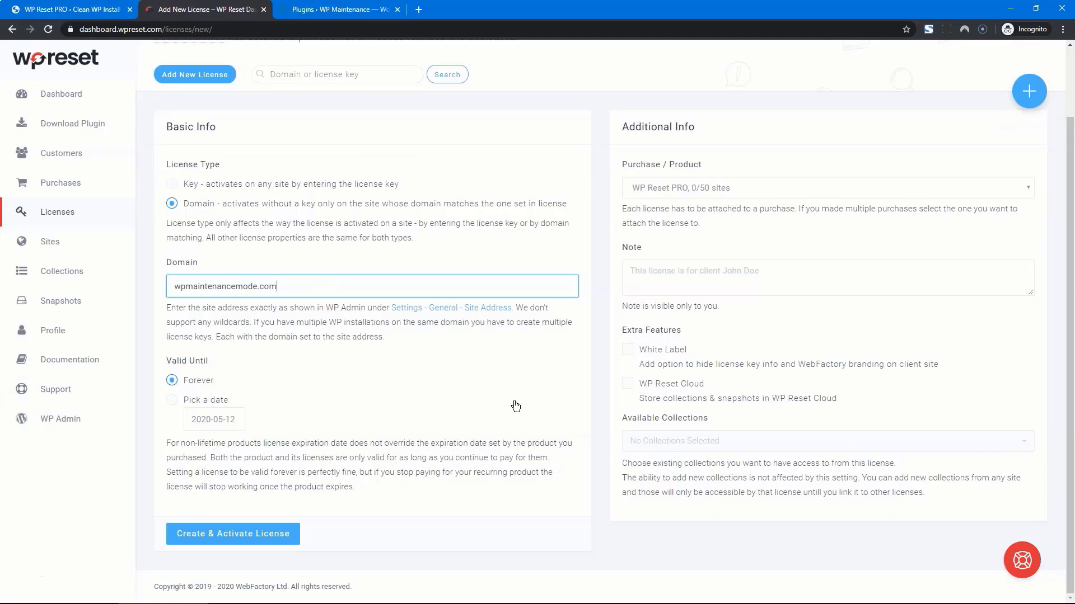
pyautogui.click(628, 348)
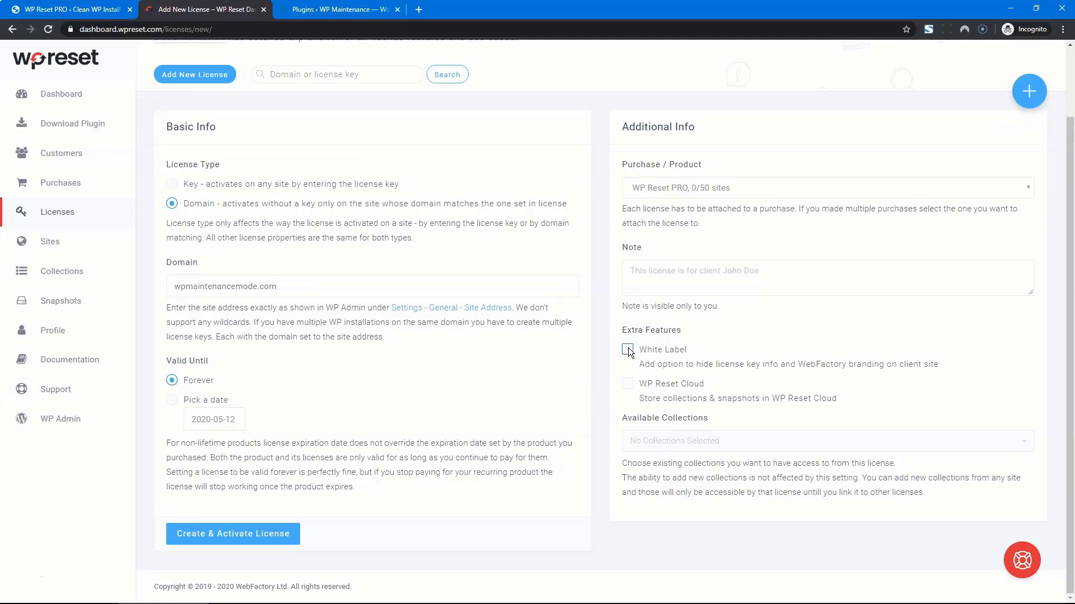
pyautogui.click(627, 384)
pyautogui.click(733, 442)
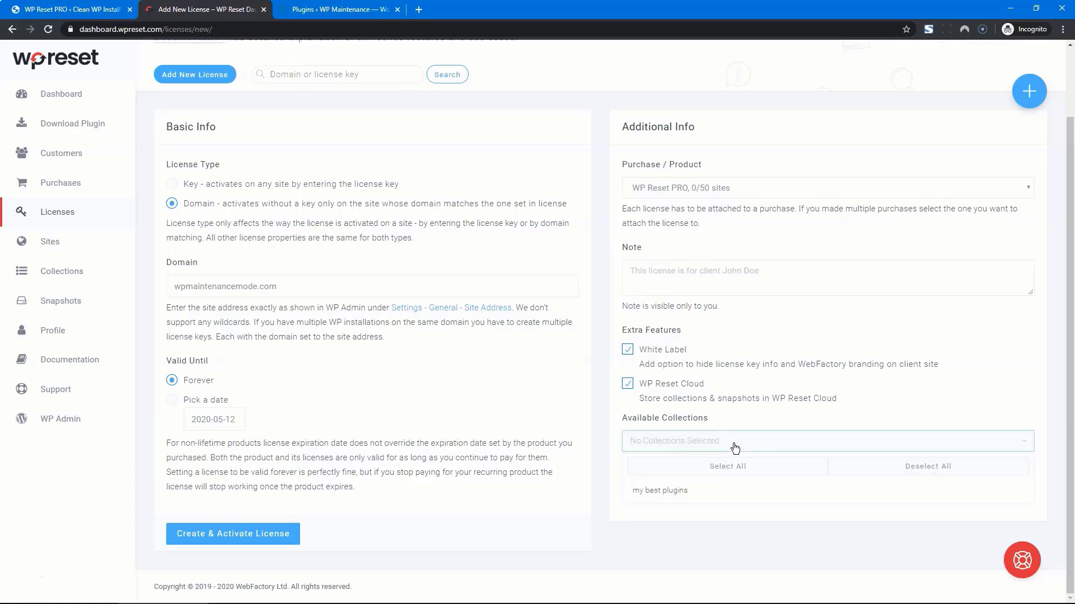
pyautogui.click(678, 495)
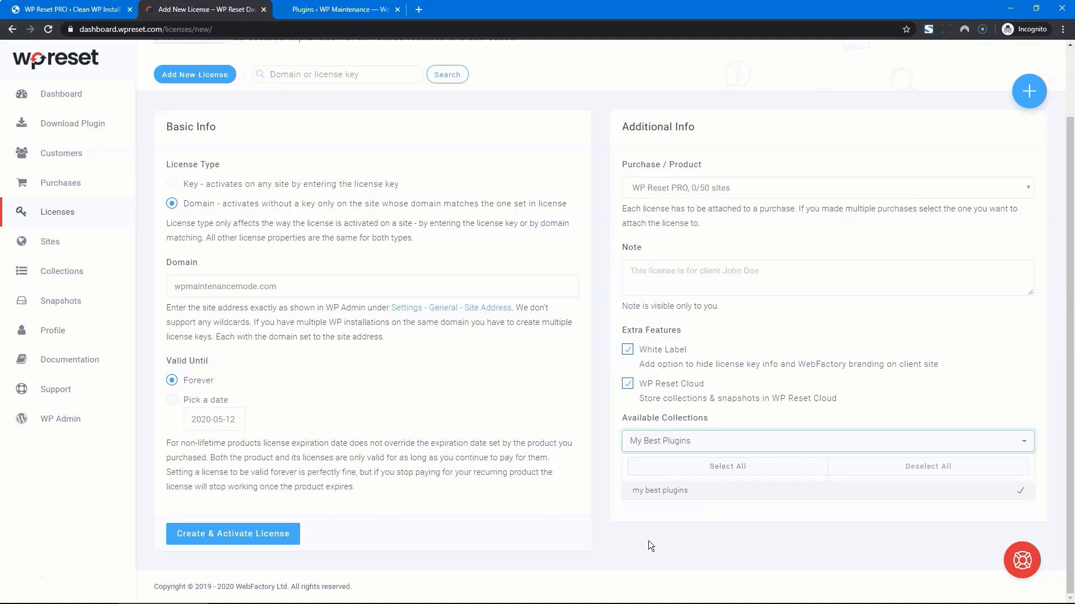
pyautogui.click(261, 534)
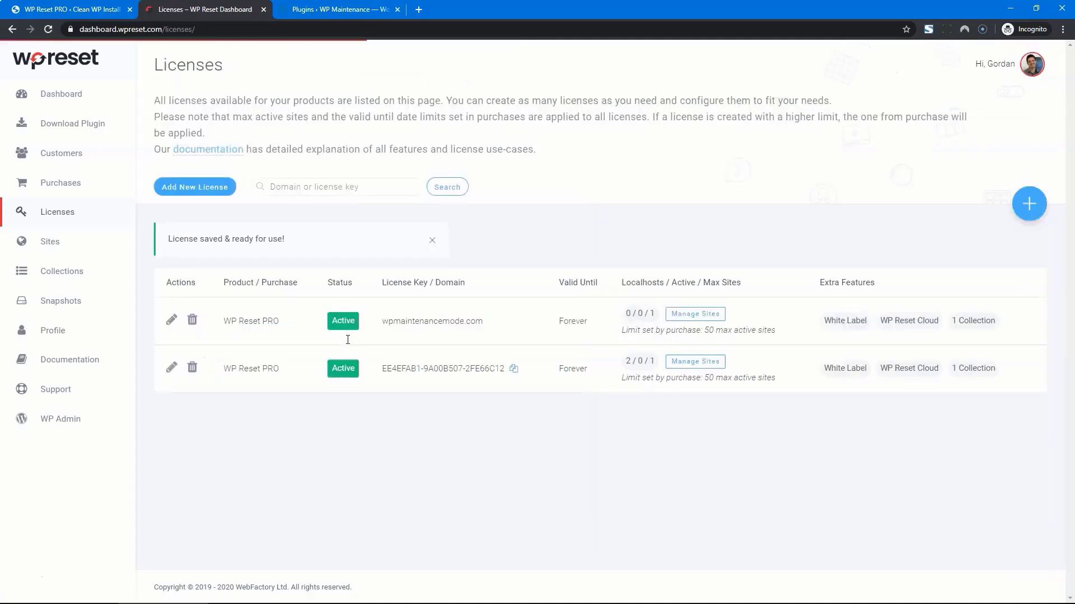
# Step: Activate WP Reset PRO on the WP Maintenance site via Keyless Activation and dismiss the welcome prompt
pyautogui.hotkey('ctrl', 'Tab')
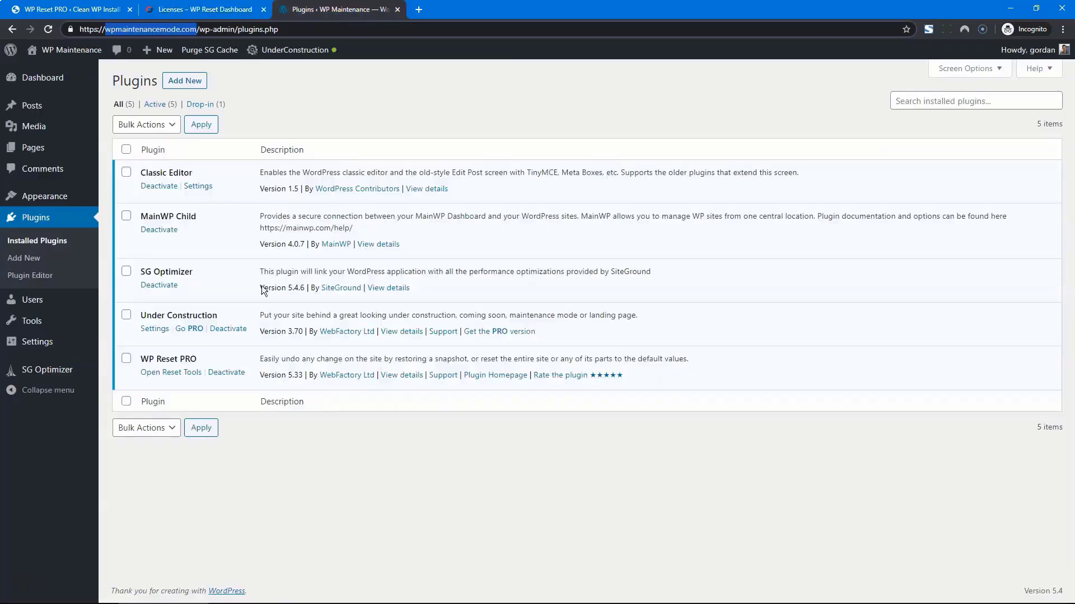
pyautogui.click(171, 373)
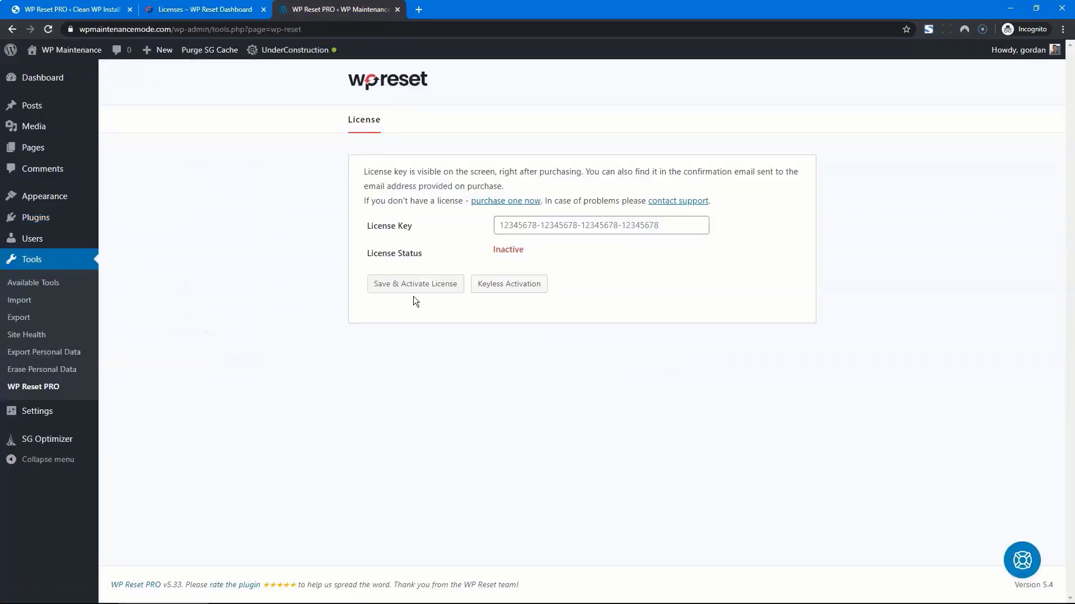
pyautogui.click(500, 292)
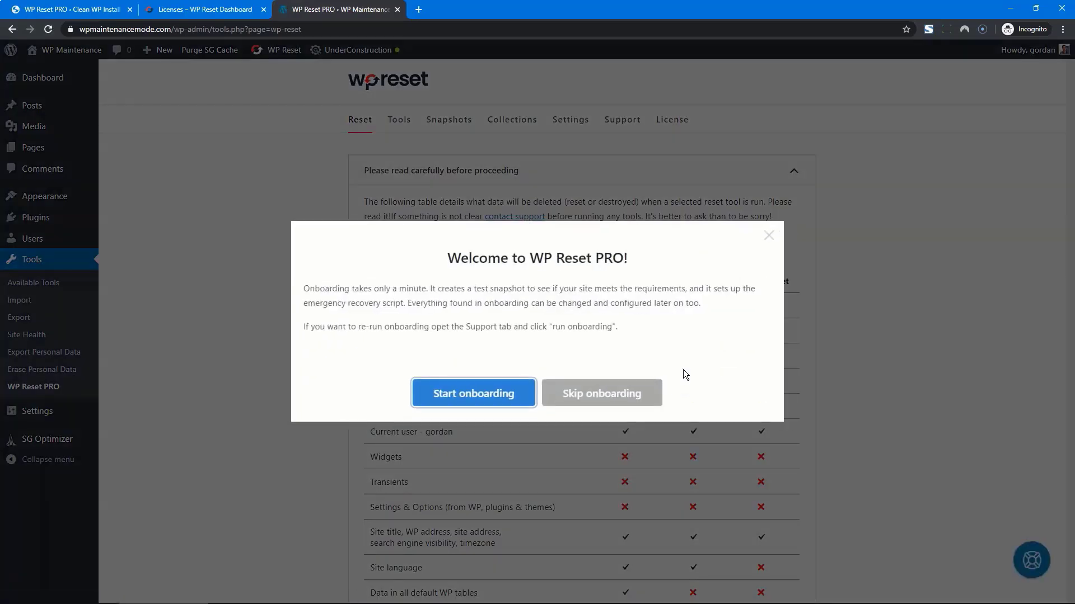
pyautogui.click(771, 236)
# Step: Check the license status and enable white-label license mode, then view the Support panel
pyautogui.click(668, 128)
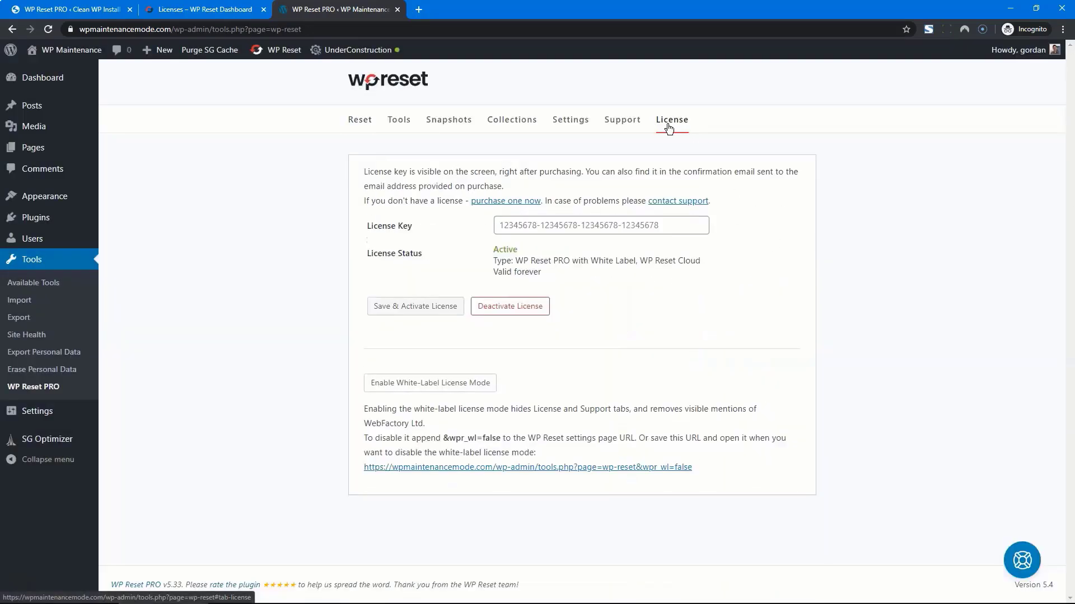
pyautogui.click(654, 229)
pyautogui.click(658, 290)
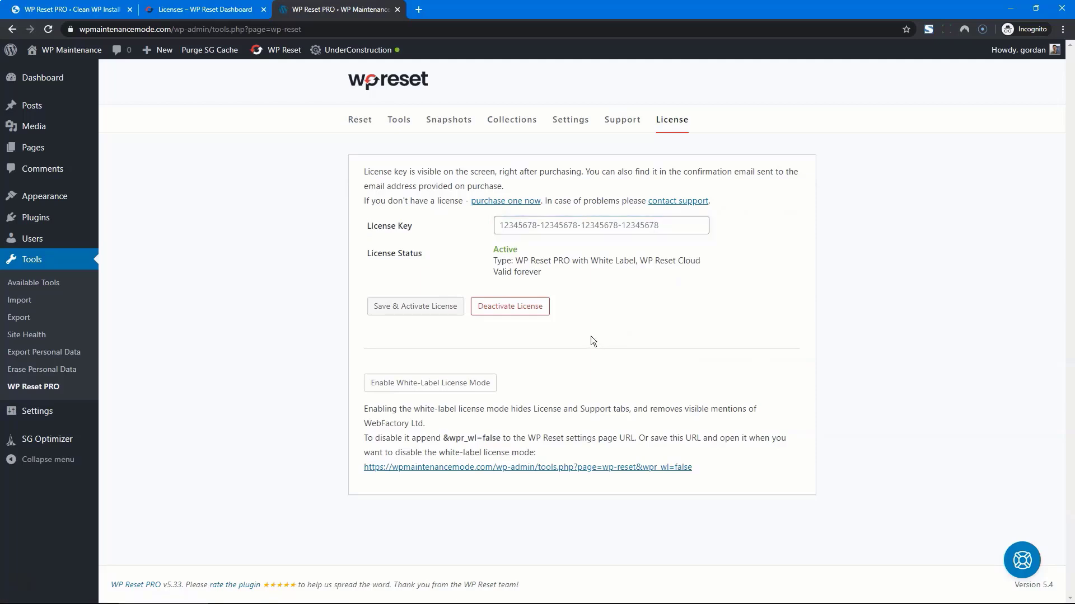
pyautogui.click(545, 467)
pyautogui.click(462, 386)
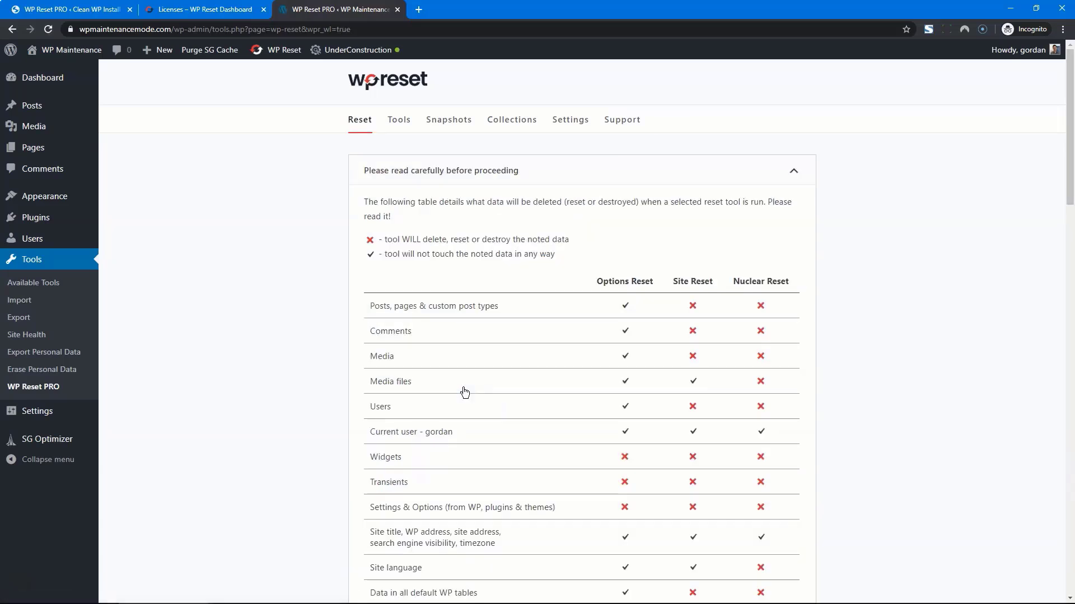
pyautogui.click(619, 120)
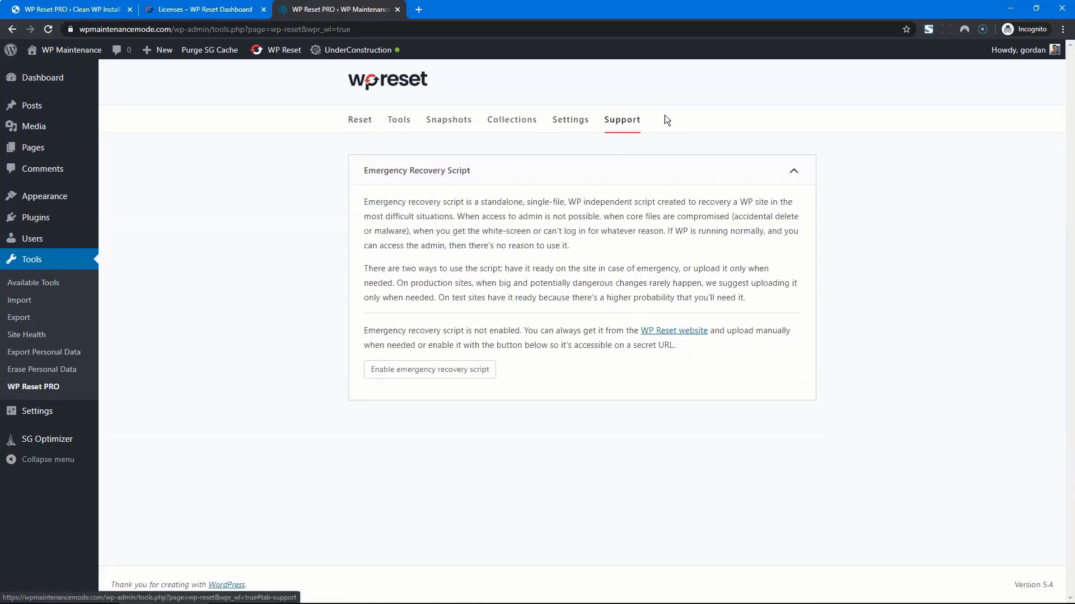
# Step: Show the dashboard's Sites list with WP Maintenance on a Keyless Domain License running WPR v5.33
pyautogui.click(204, 9)
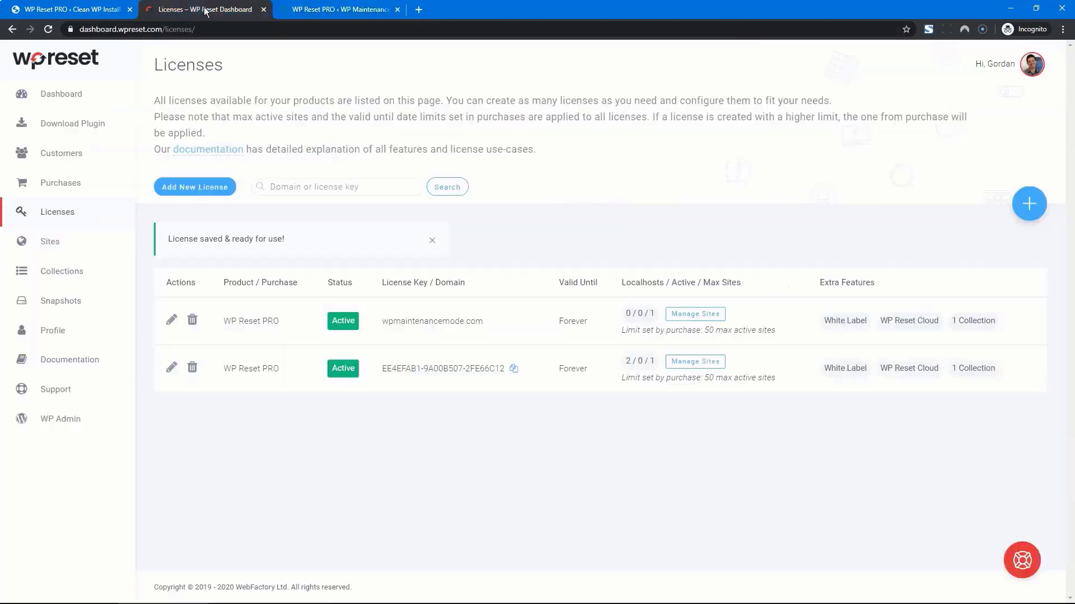
pyautogui.click(57, 245)
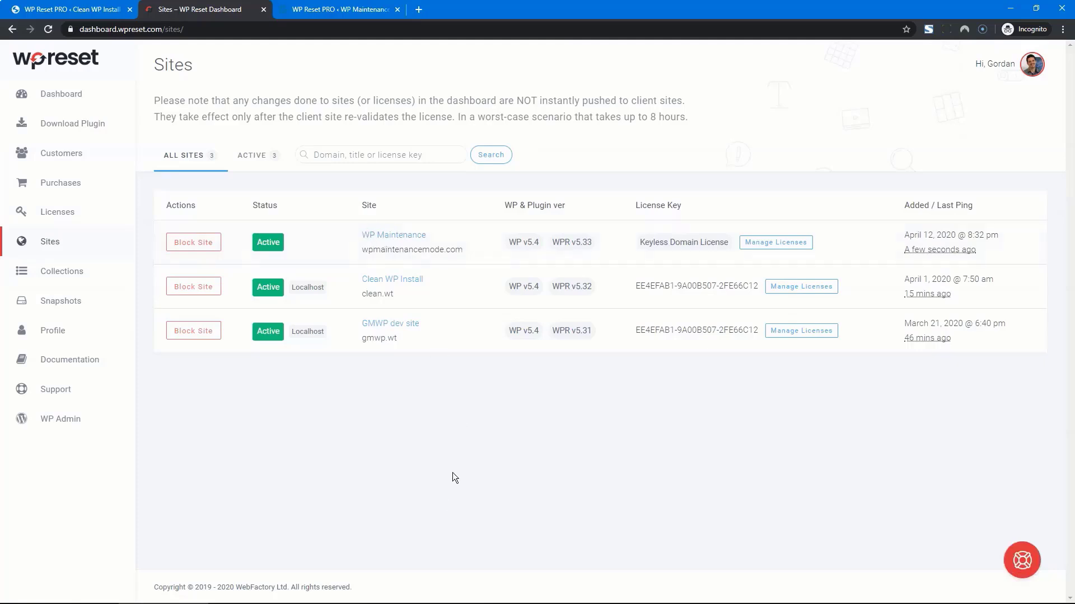
pyautogui.moveTo(642, 245)
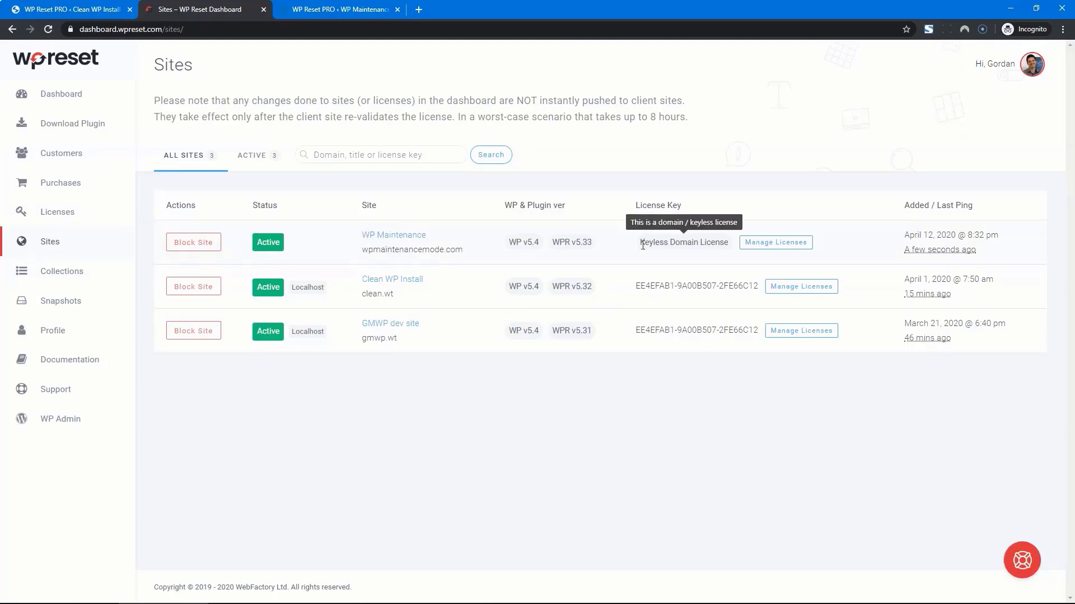